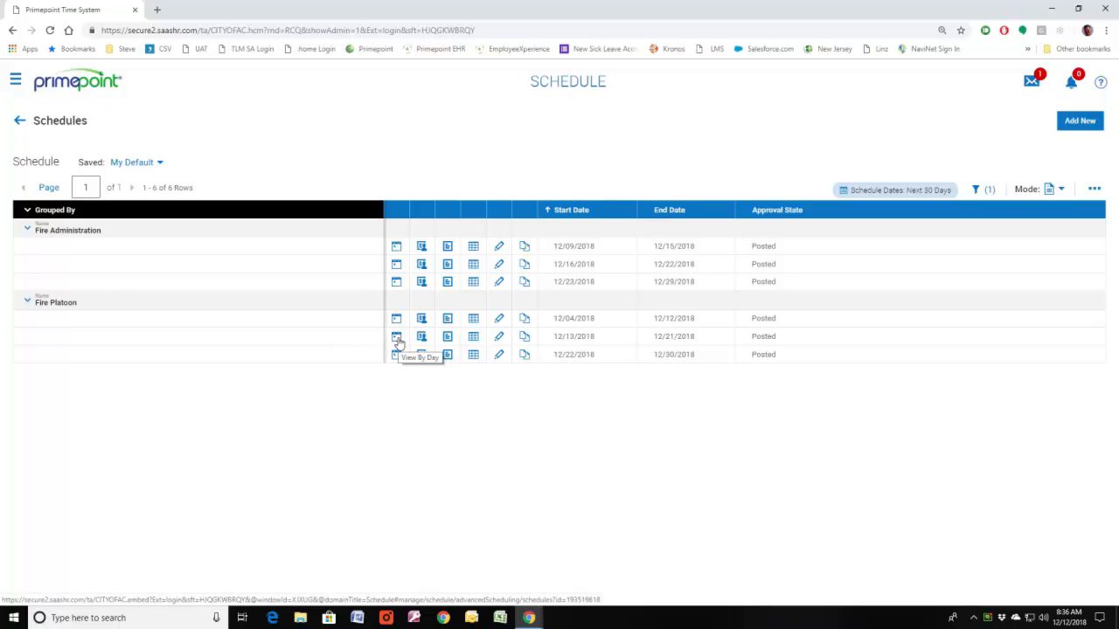
Step: Open the Fire Platoon schedule starting 12/13/2018 by day, and show Friday, December 14 grouped by cost center
click(395, 339)
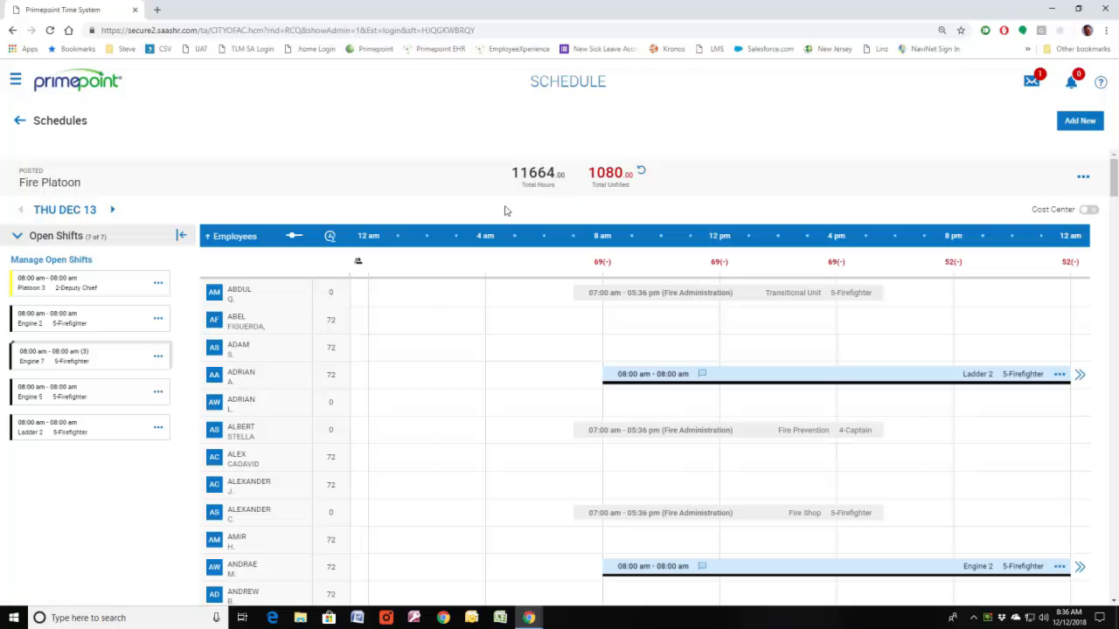
click(112, 211)
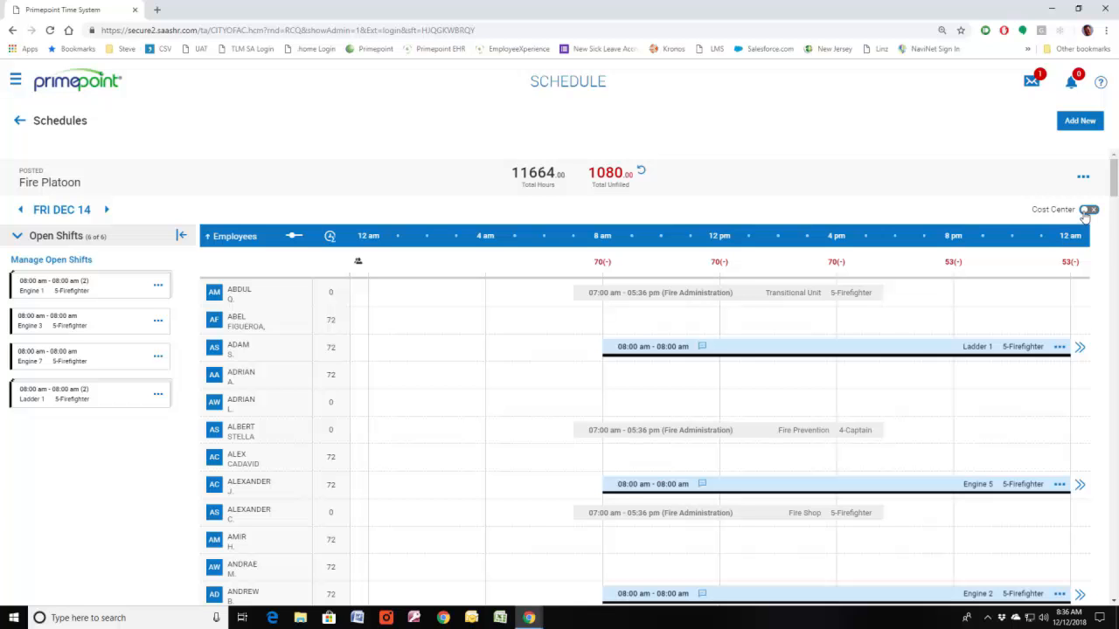
click(1086, 211)
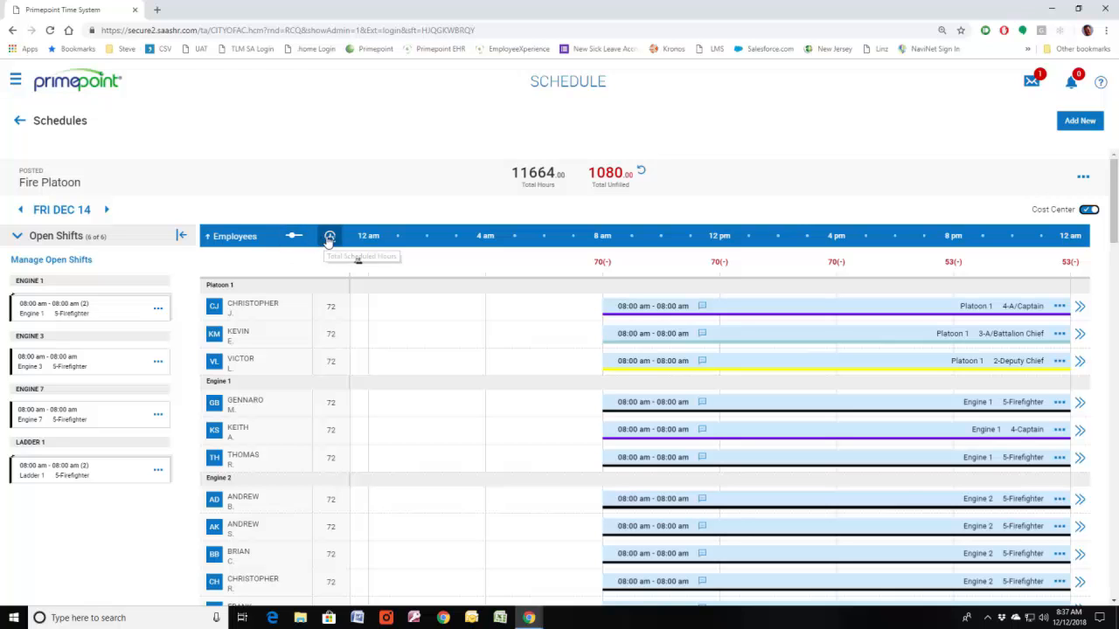
Step: Adjust the day view's timeframe to run from 06:00 am to 12:00 am
click(294, 237)
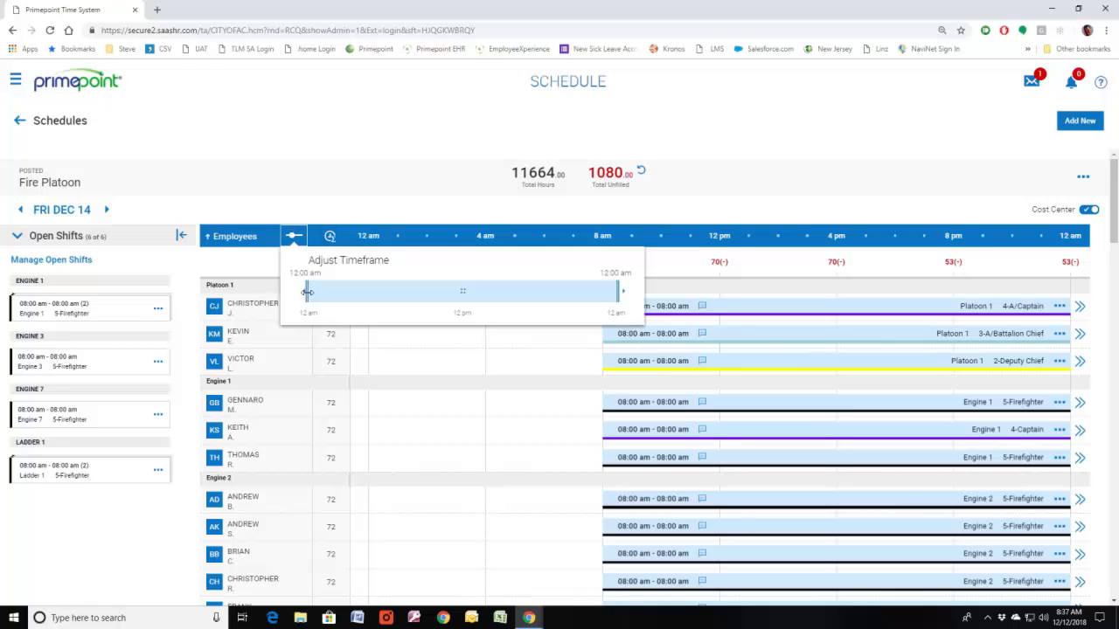
drag(306, 292, 381, 292)
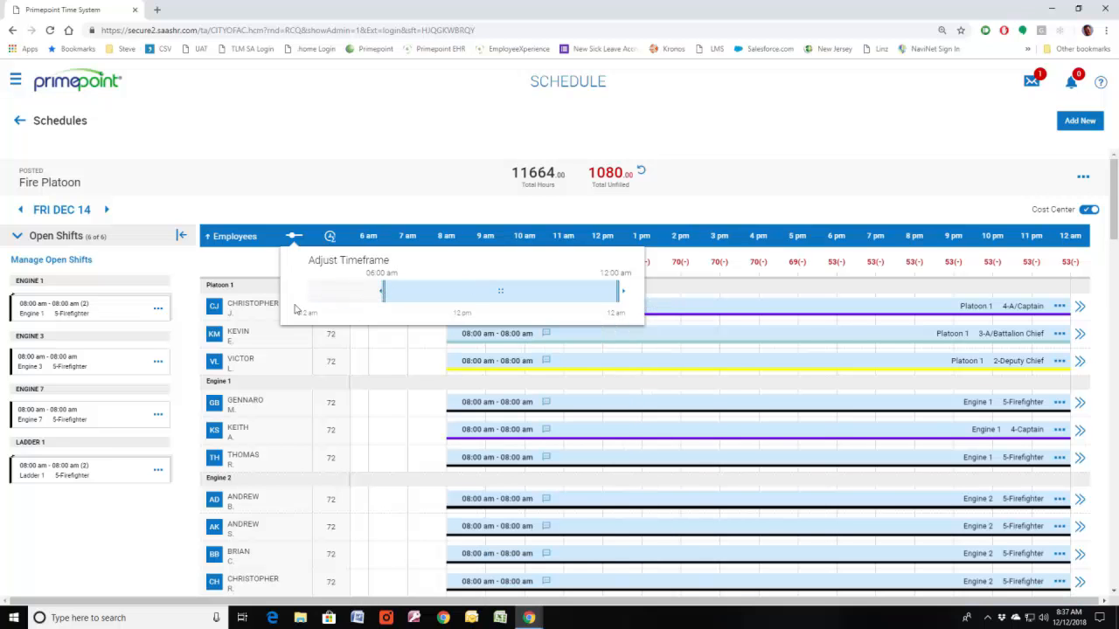
click(292, 200)
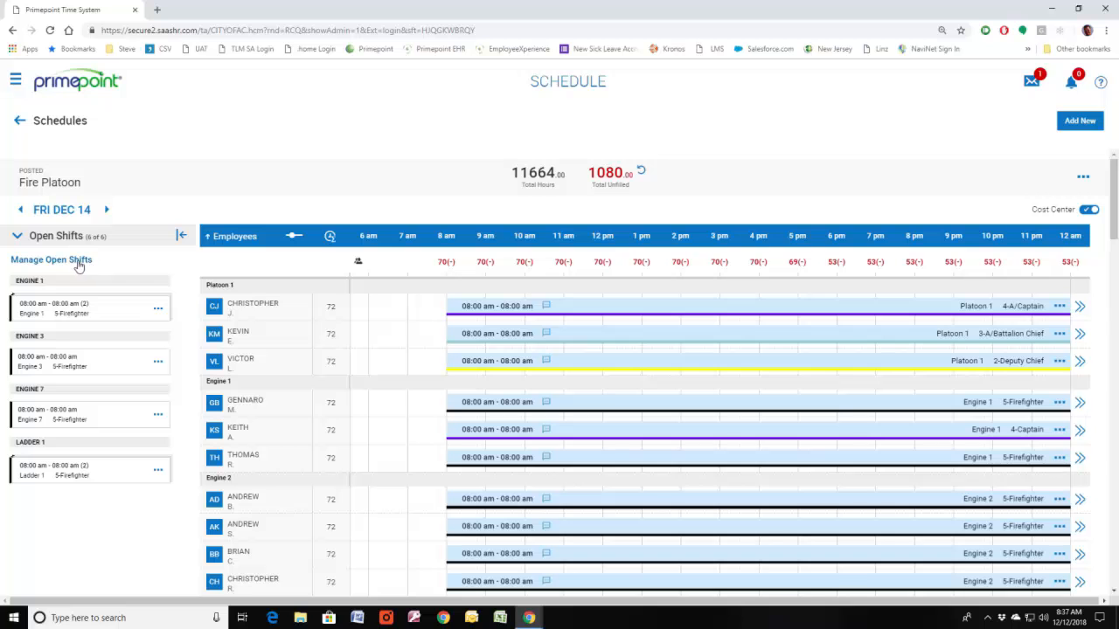
Step: Manage the open Engine 1 firefighter shift and browse the employees who could be selected for it
click(82, 302)
click(111, 499)
click(158, 310)
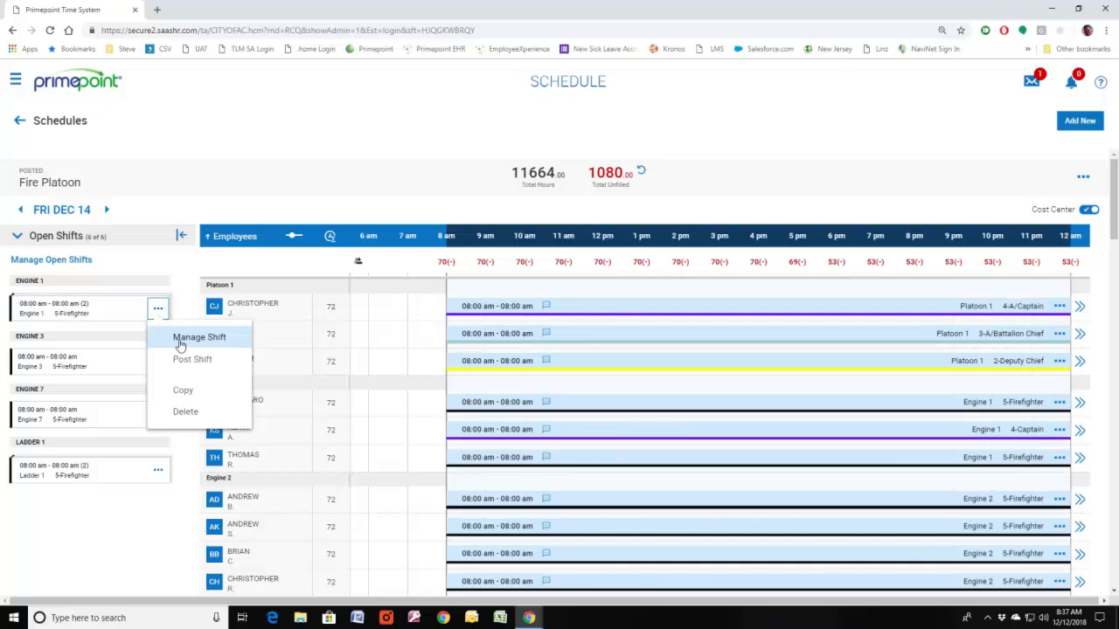
click(187, 346)
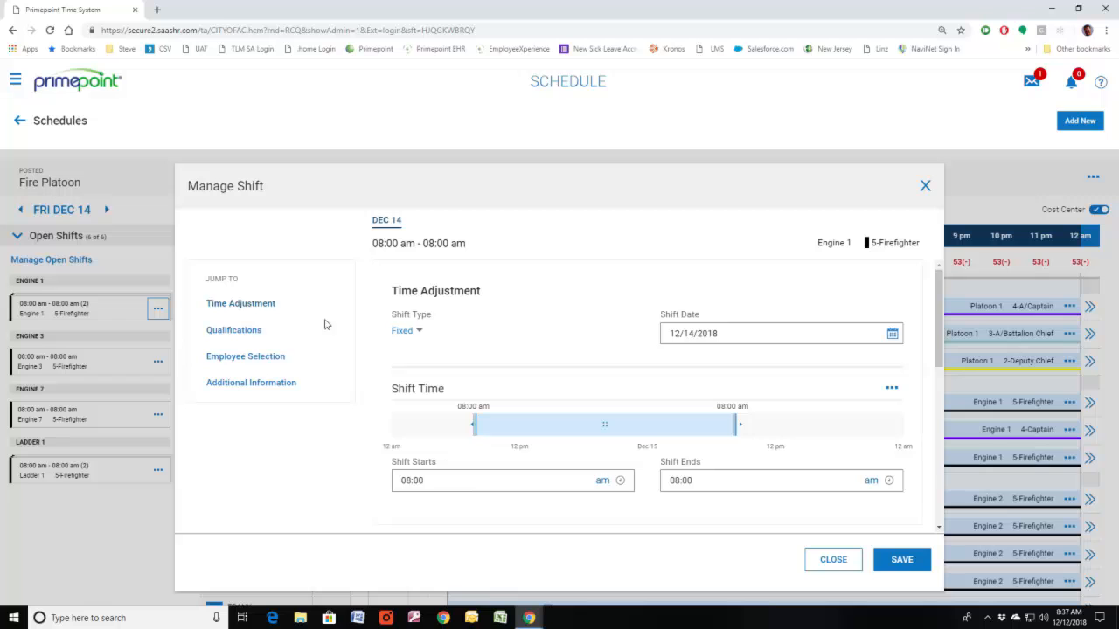
click(236, 357)
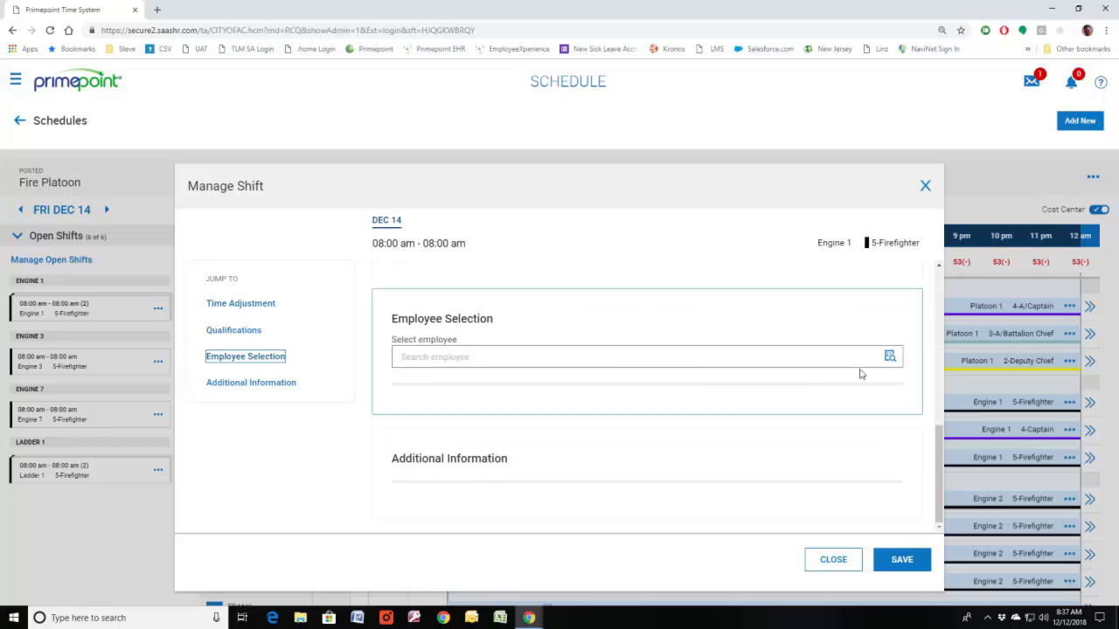
click(890, 357)
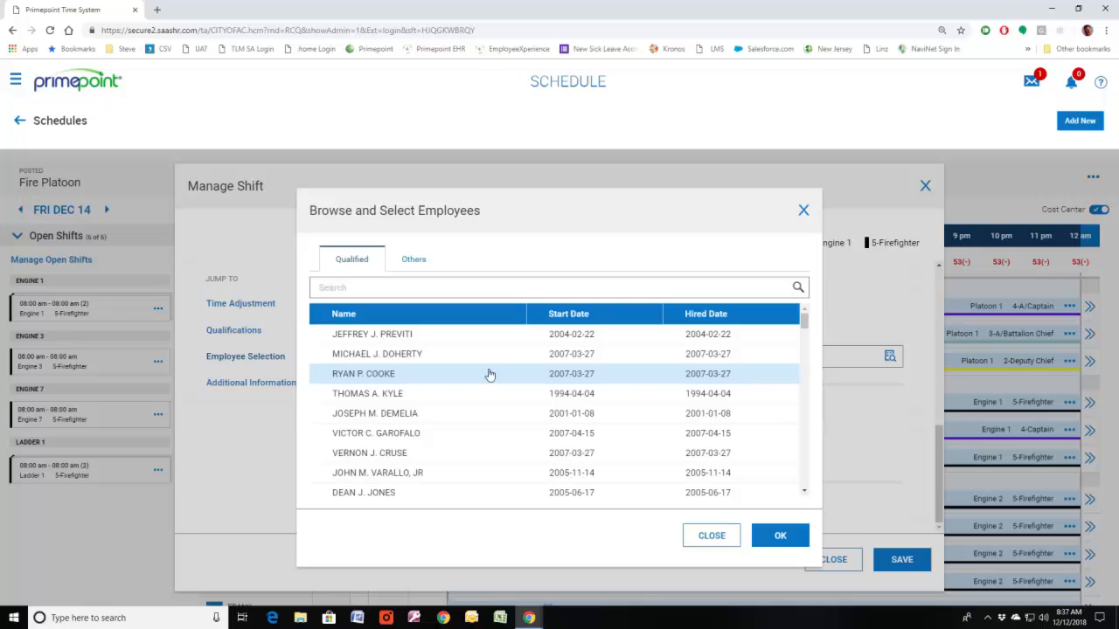
Step: Compare the Others and Qualified employee lists, highlight the second qualified employee, and close the shift without assigning anyone
click(414, 262)
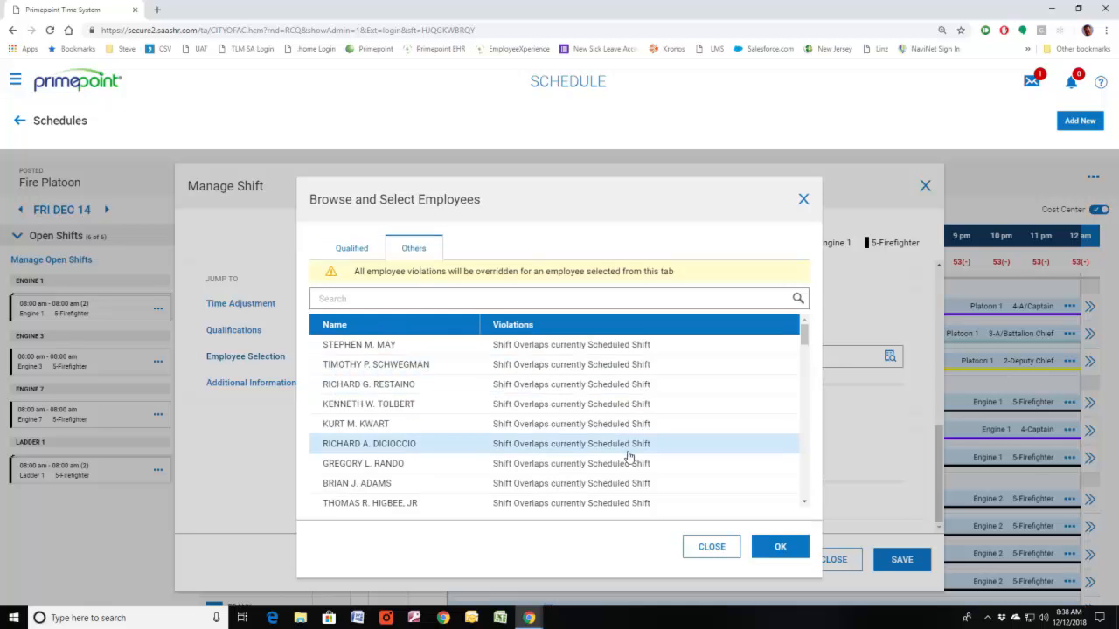
click(349, 250)
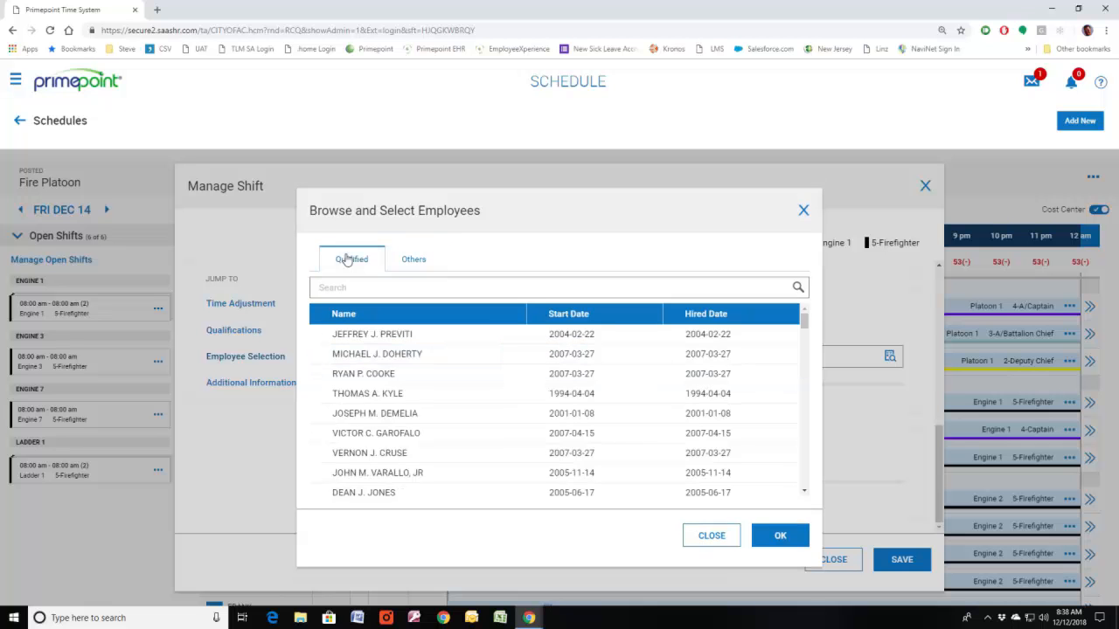
click(365, 357)
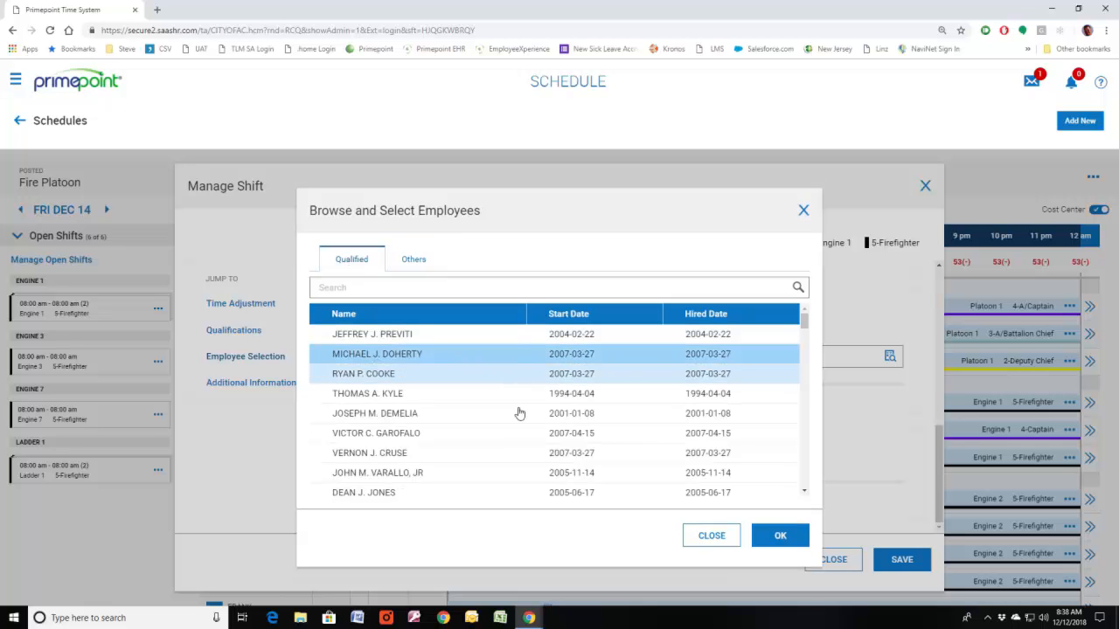
click(710, 535)
click(813, 558)
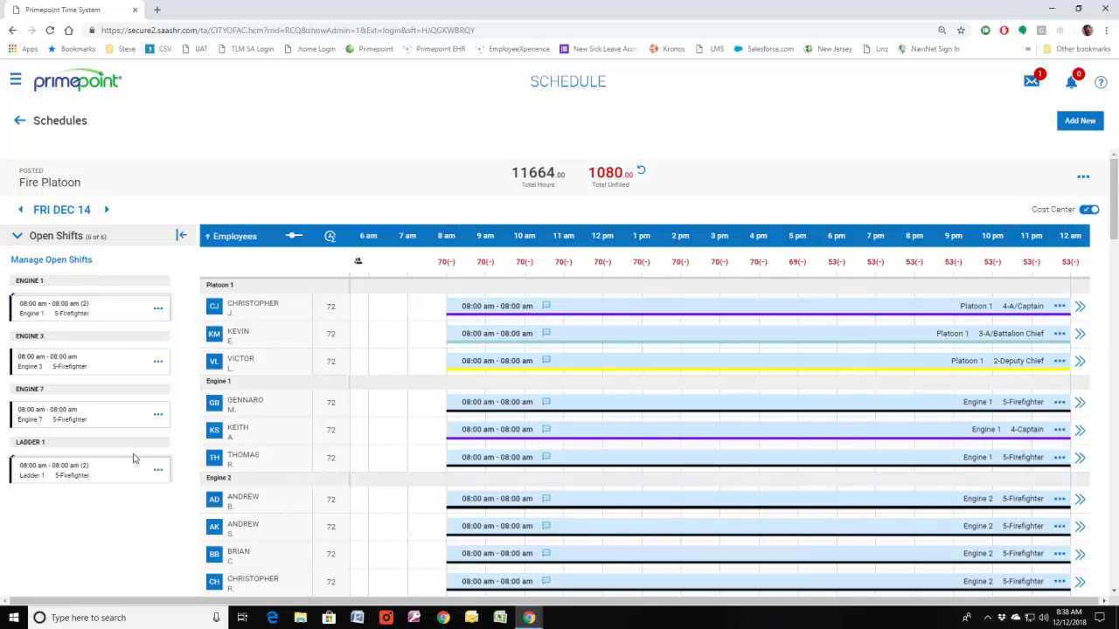
Step: Open the open-shift management for December 14 and select only the last Engine 1 shift in the list
click(56, 261)
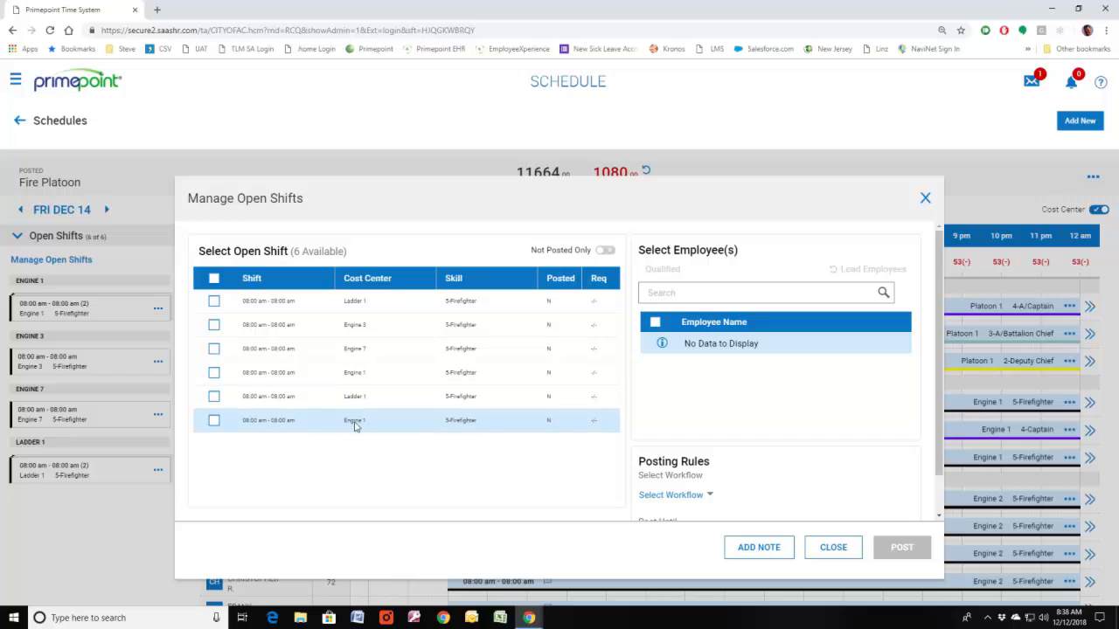
click(214, 421)
click(216, 280)
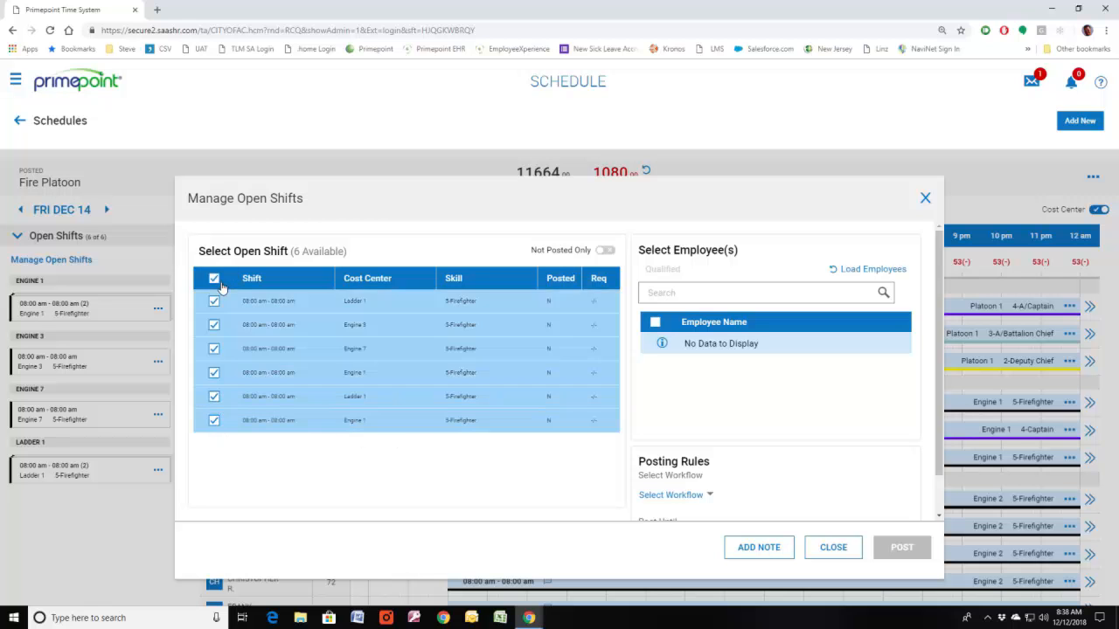
click(215, 279)
click(214, 421)
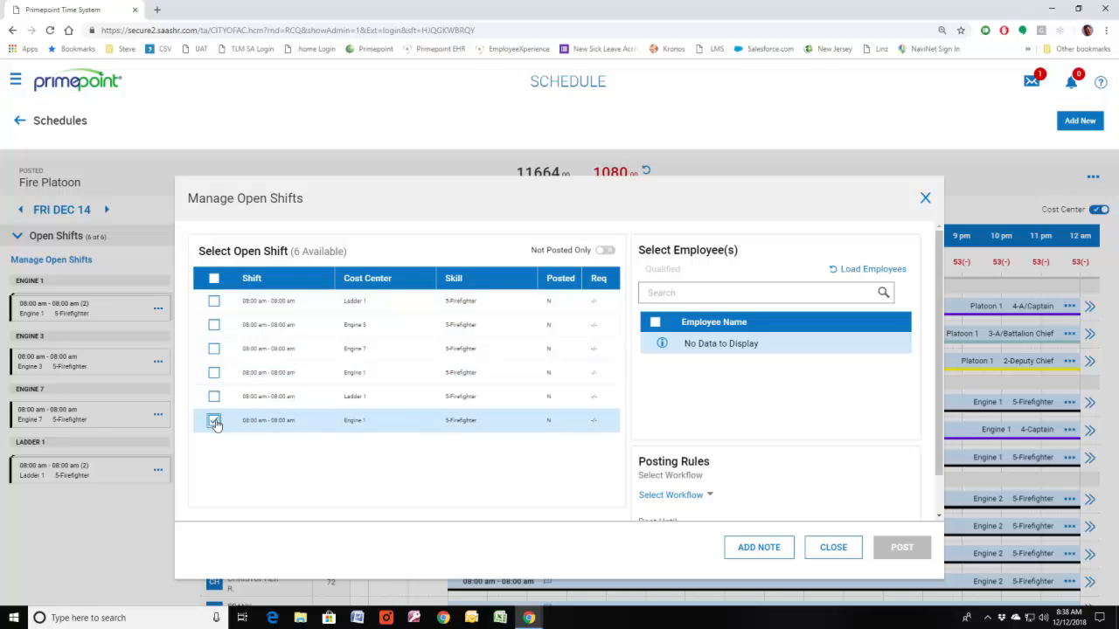
Step: Load the qualified employees for the selected Engine 1 shift and select only the second employee listed
click(871, 271)
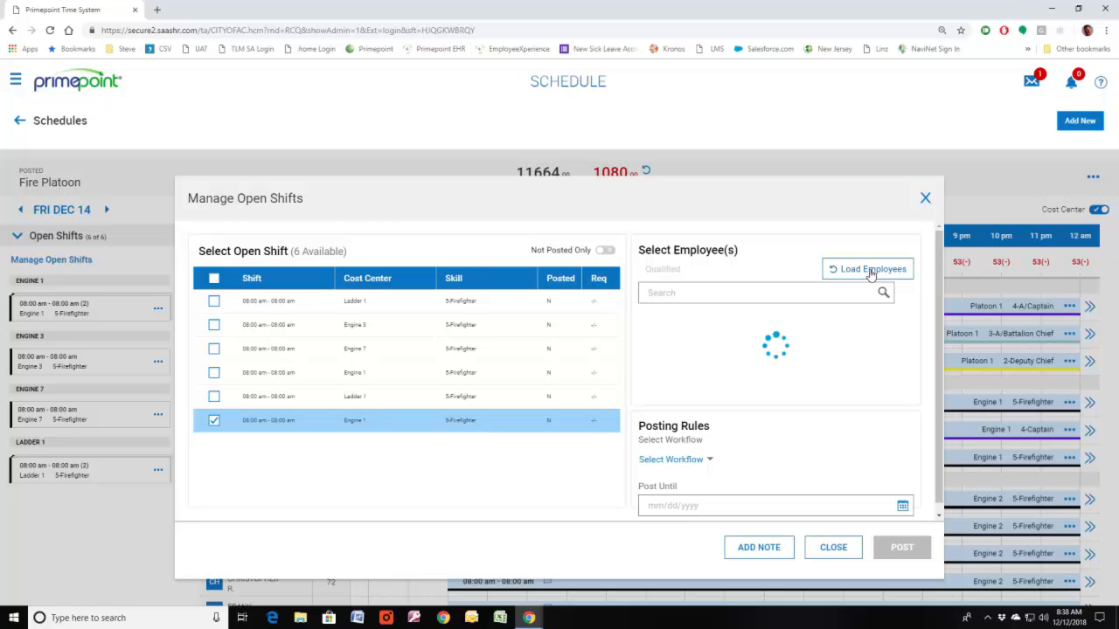
mouse_move(907, 328)
mouse_down()
mouse_move(905, 364)
mouse_move(905, 322)
mouse_up()
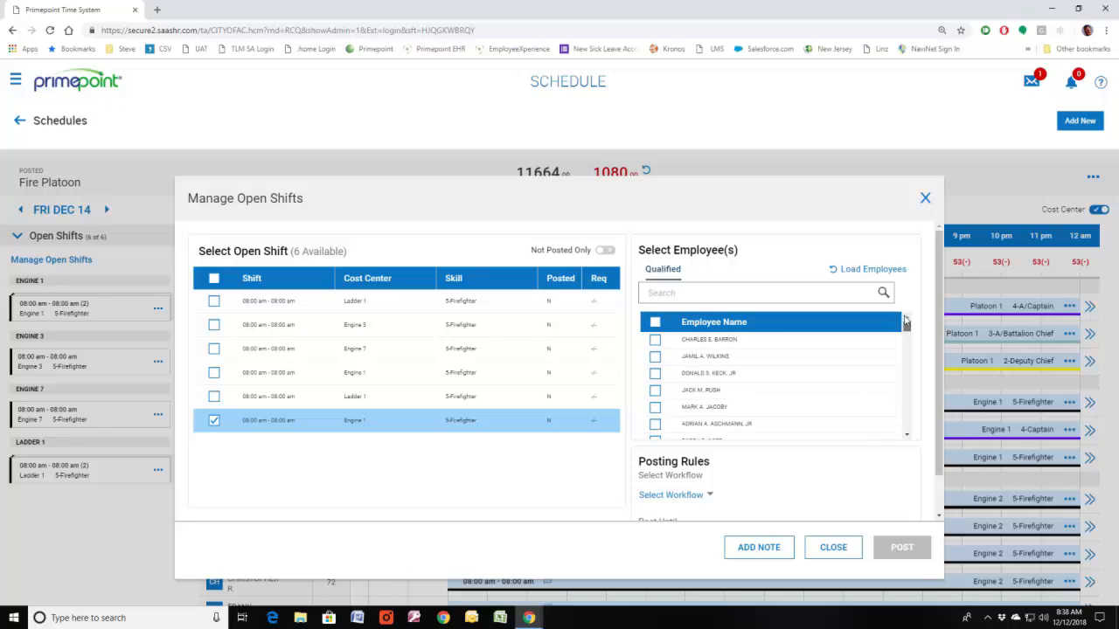
click(655, 323)
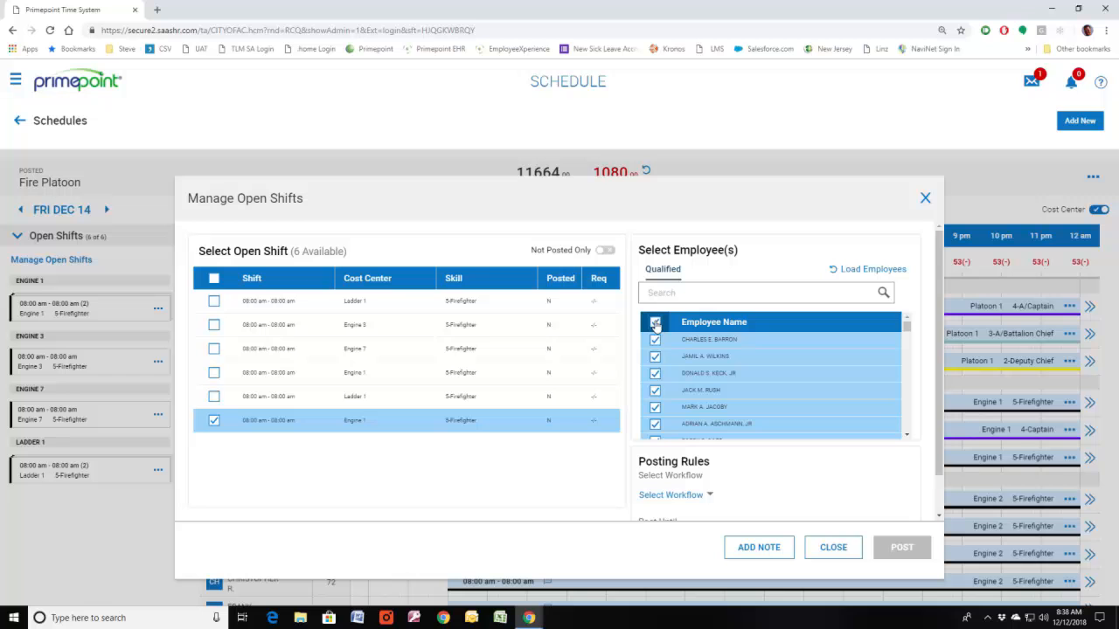
click(655, 323)
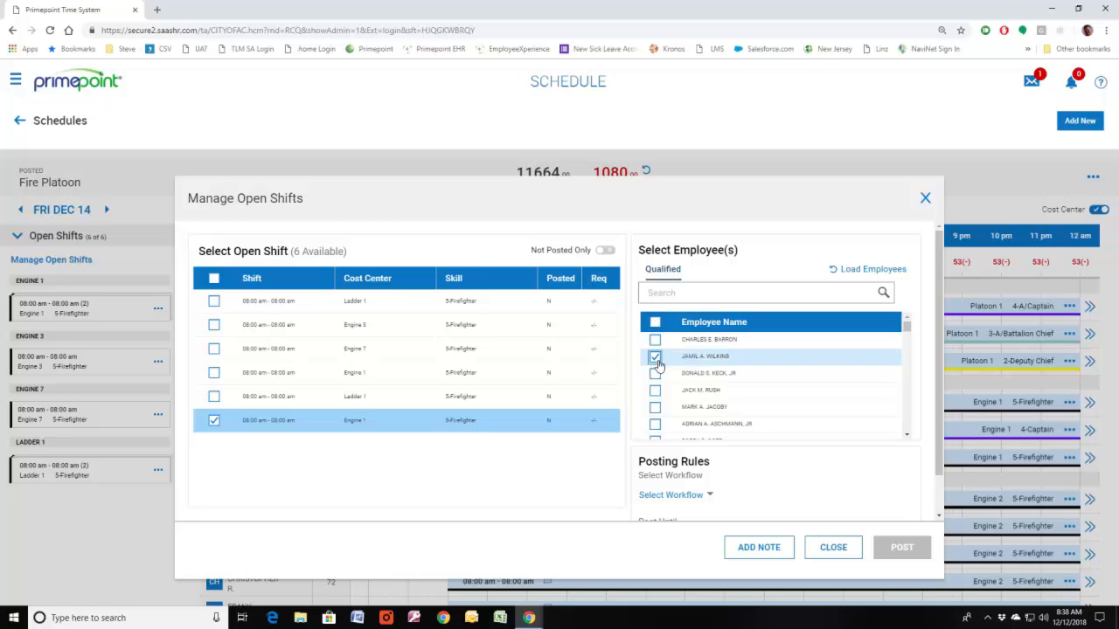
click(655, 358)
Step: Set the posting rules to Default Workflow with a Post Until date of 12/13/2018
scroll(786, 485, down, 1)
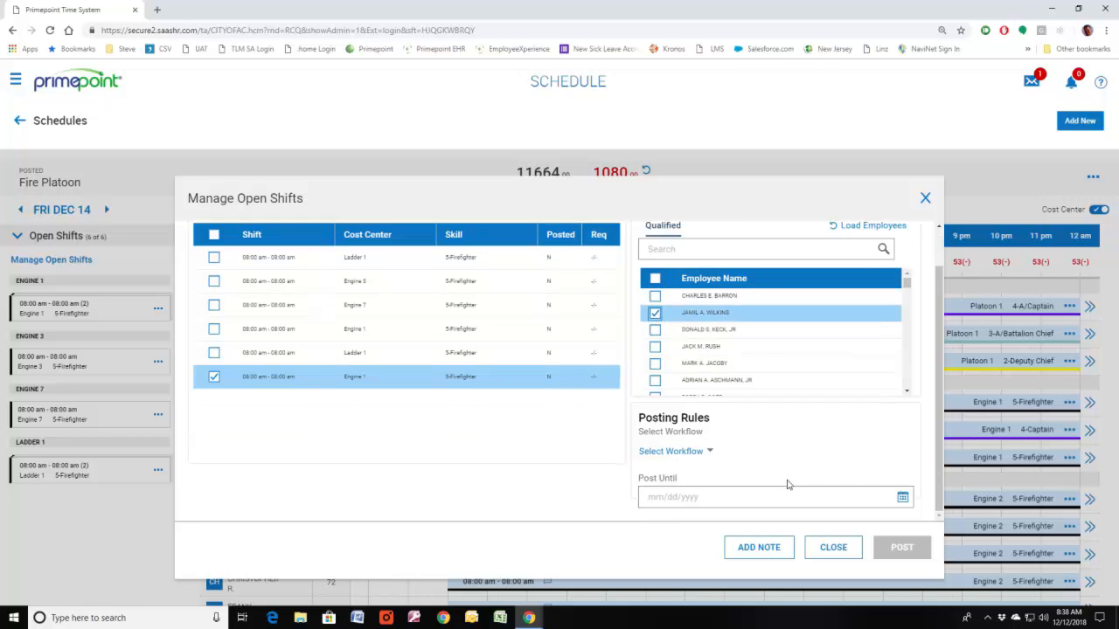
click(709, 452)
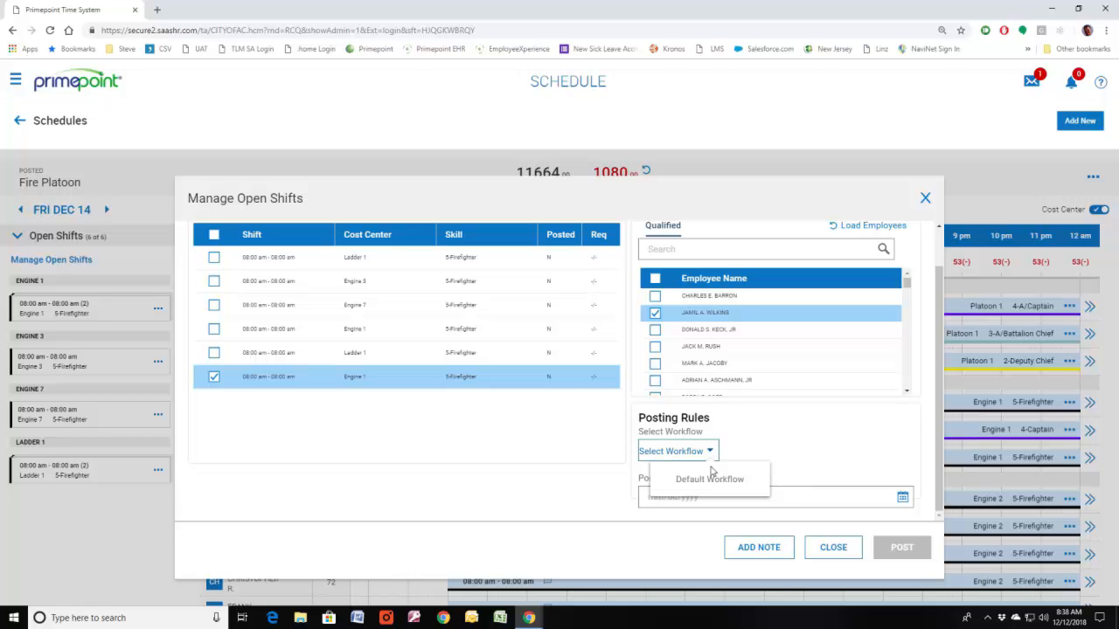
click(717, 482)
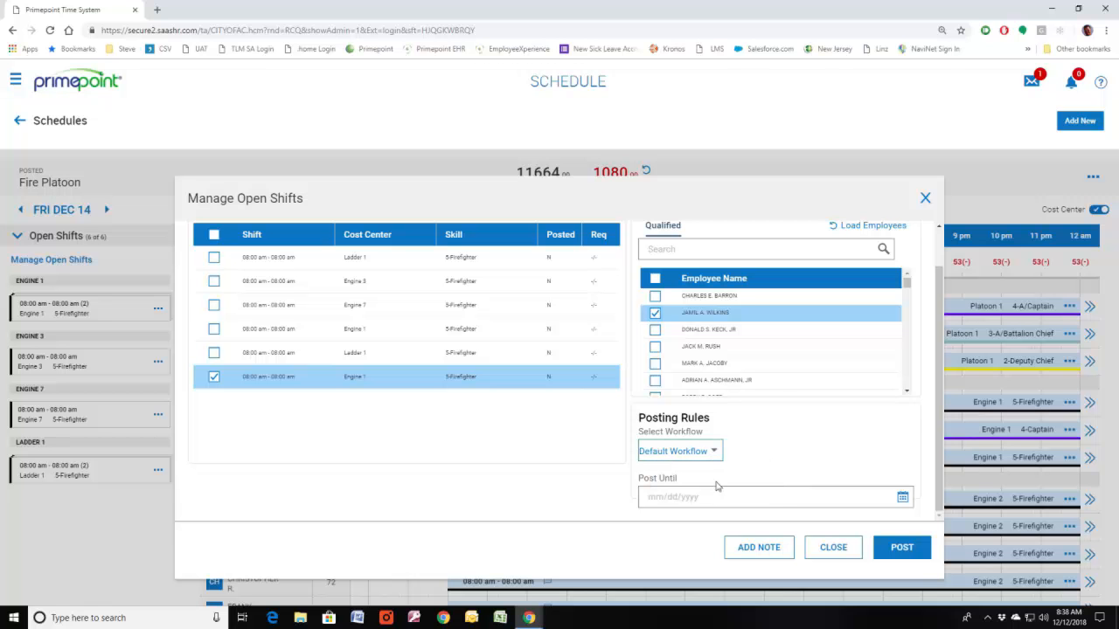
click(902, 498)
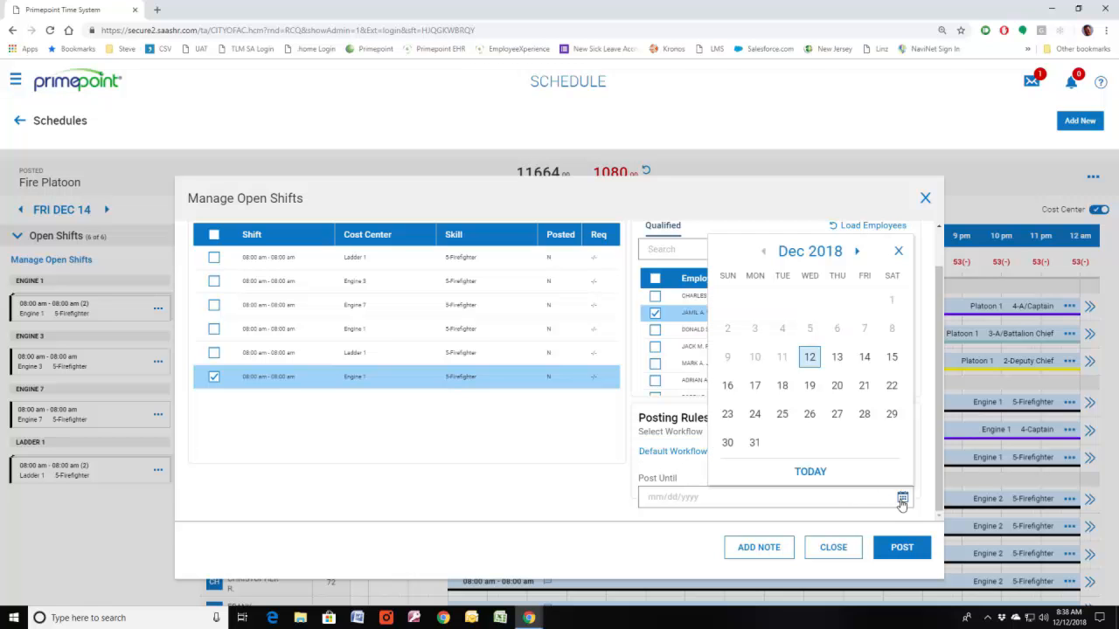
click(837, 357)
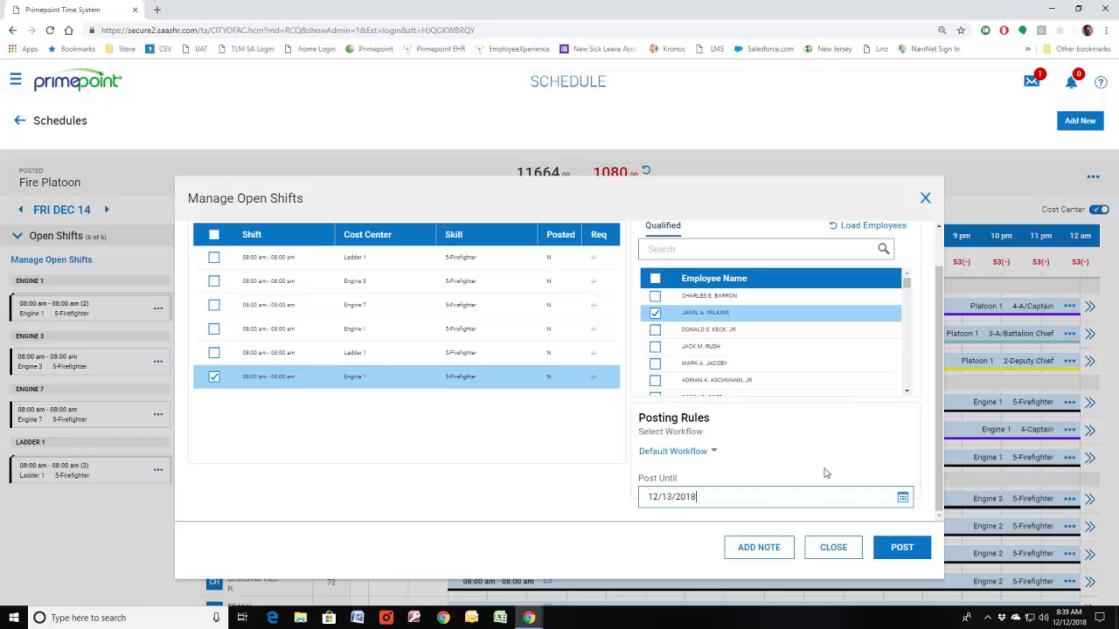
Step: Save the comment "dem" as a note on the Engine 1 posting, and close the open-shift management without posting
click(758, 548)
click(457, 389)
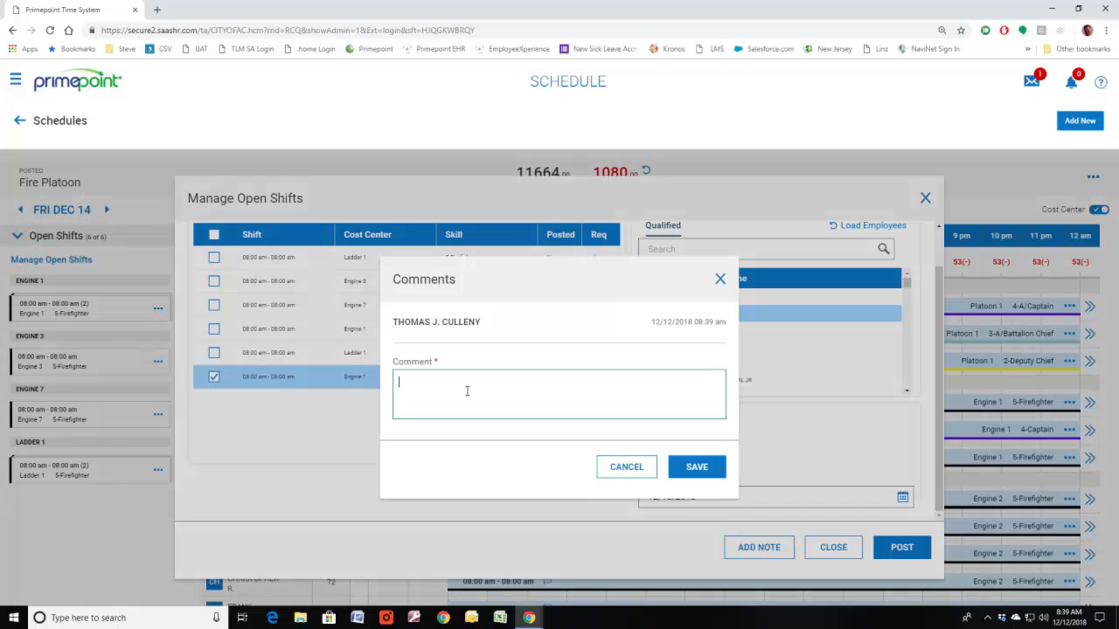
text(demo)
click(677, 469)
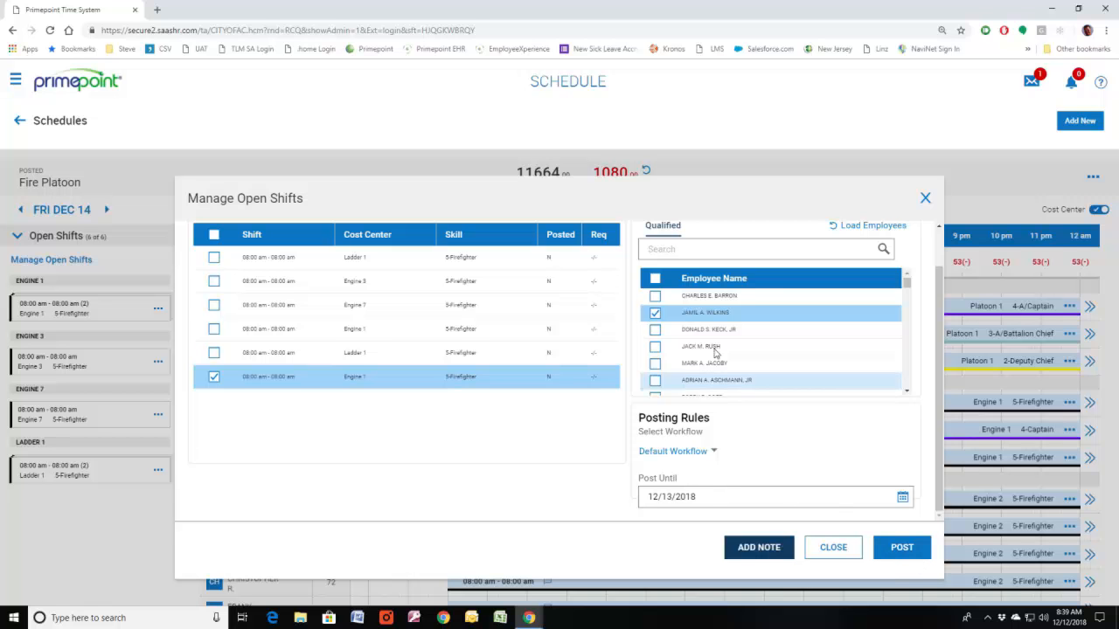
click(831, 554)
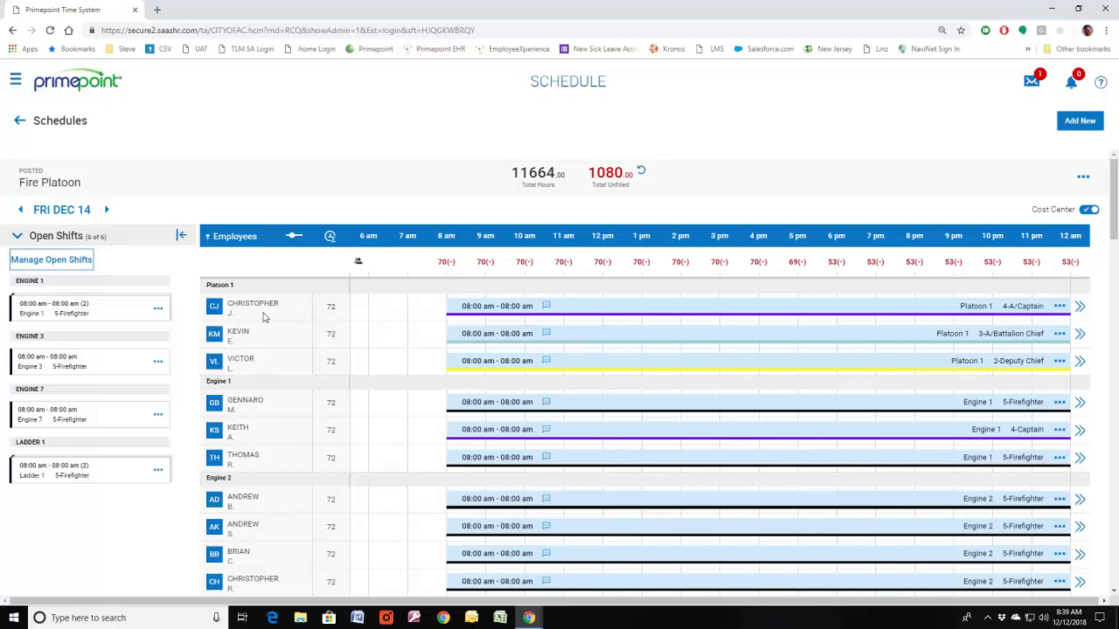
Step: Add and save the note "demo" on the Platoon 1 4-A/Captain shift
click(546, 309)
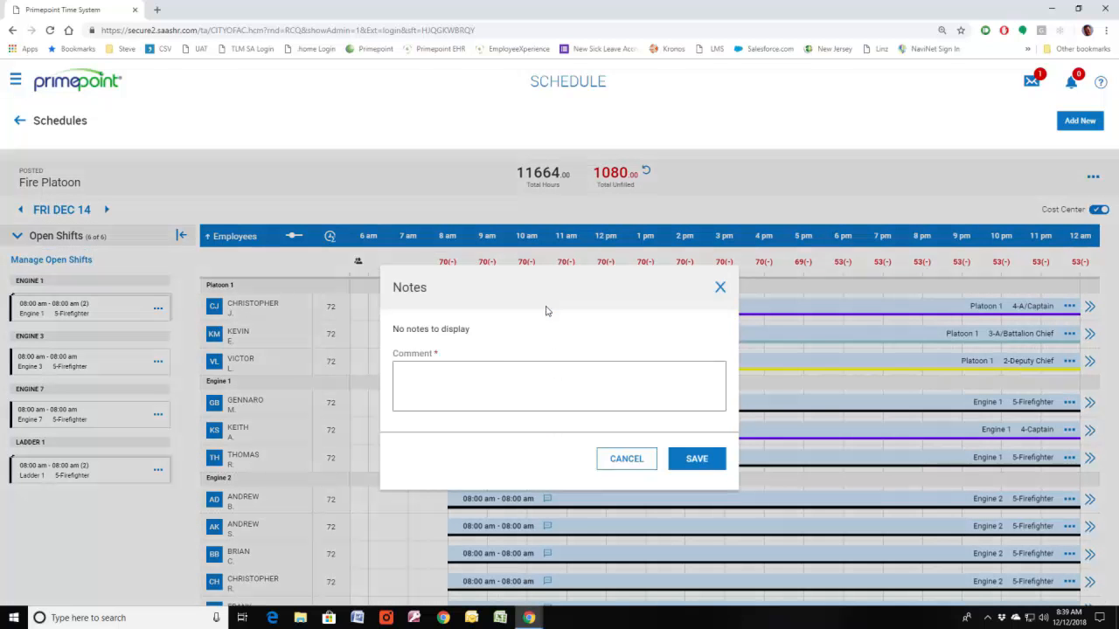
click(464, 392)
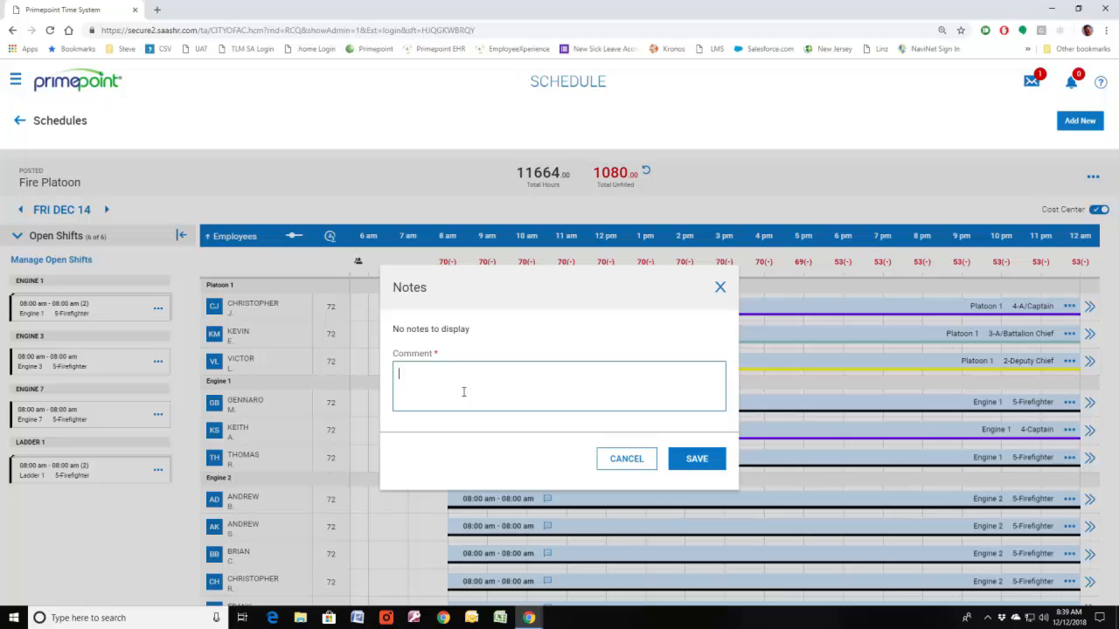
text(demo)
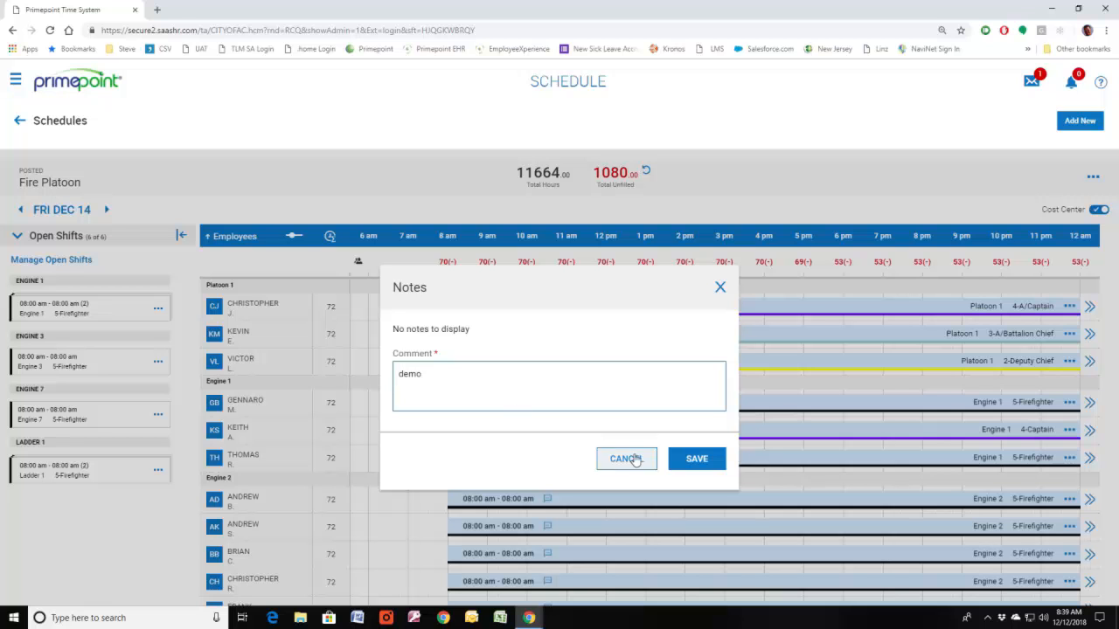
click(694, 460)
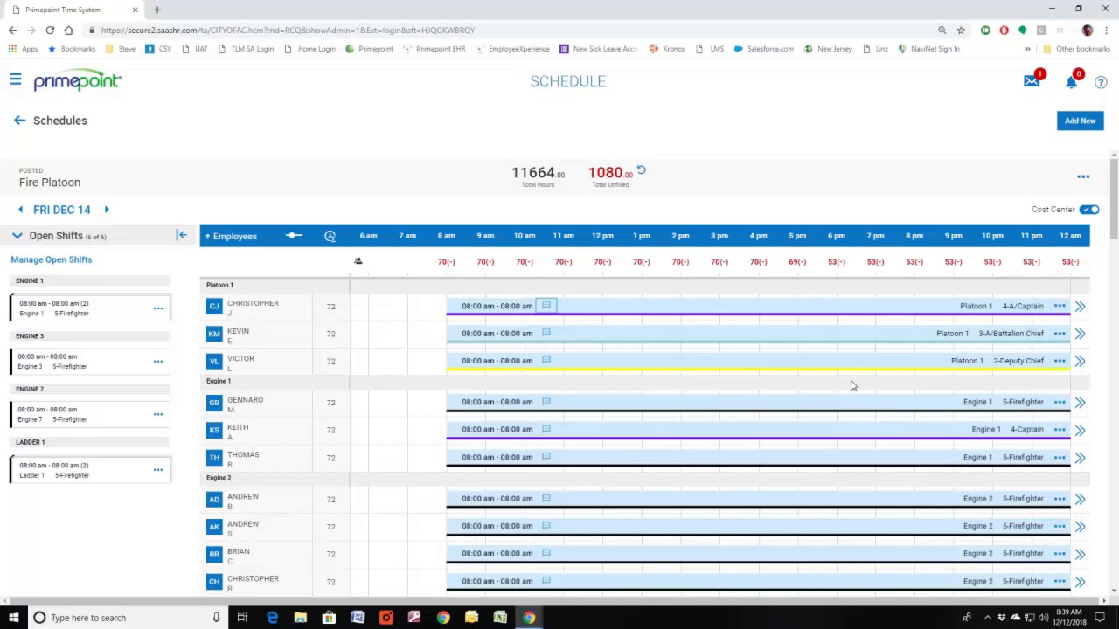
Step: Open the first Platoon 1 4-A/Captain shift for management and set its start time to 08:00 pm
click(1060, 307)
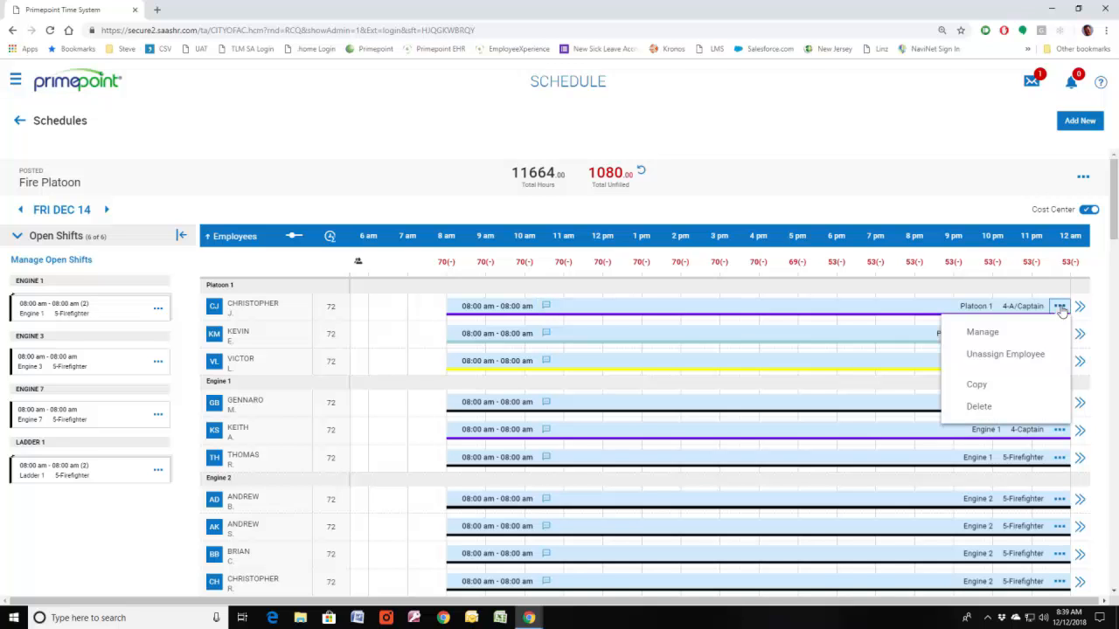
click(982, 337)
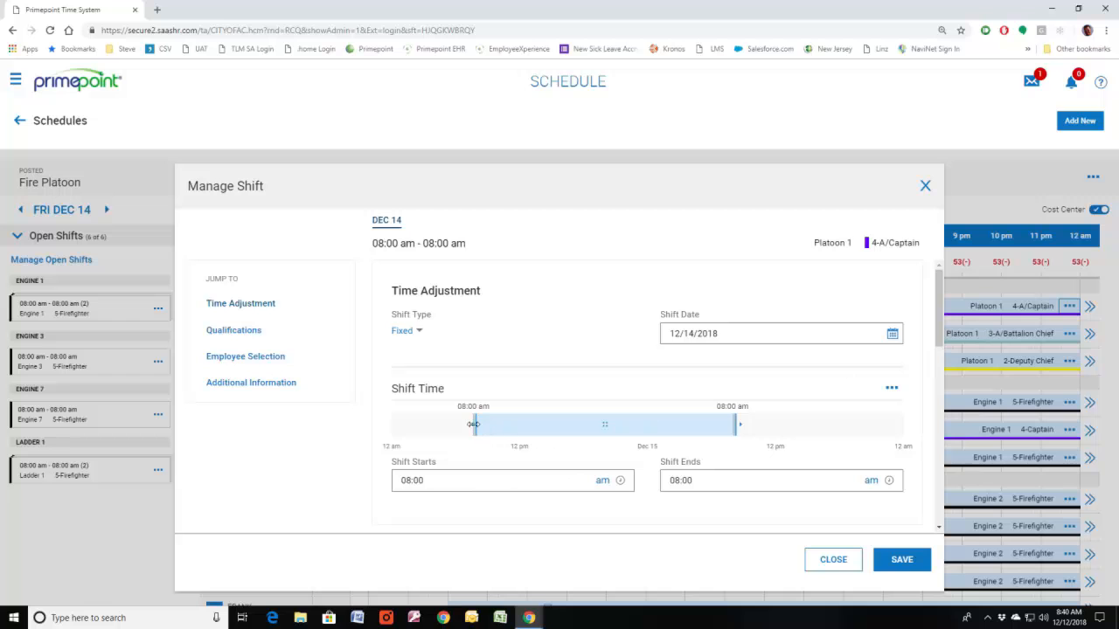
drag(473, 424, 601, 426)
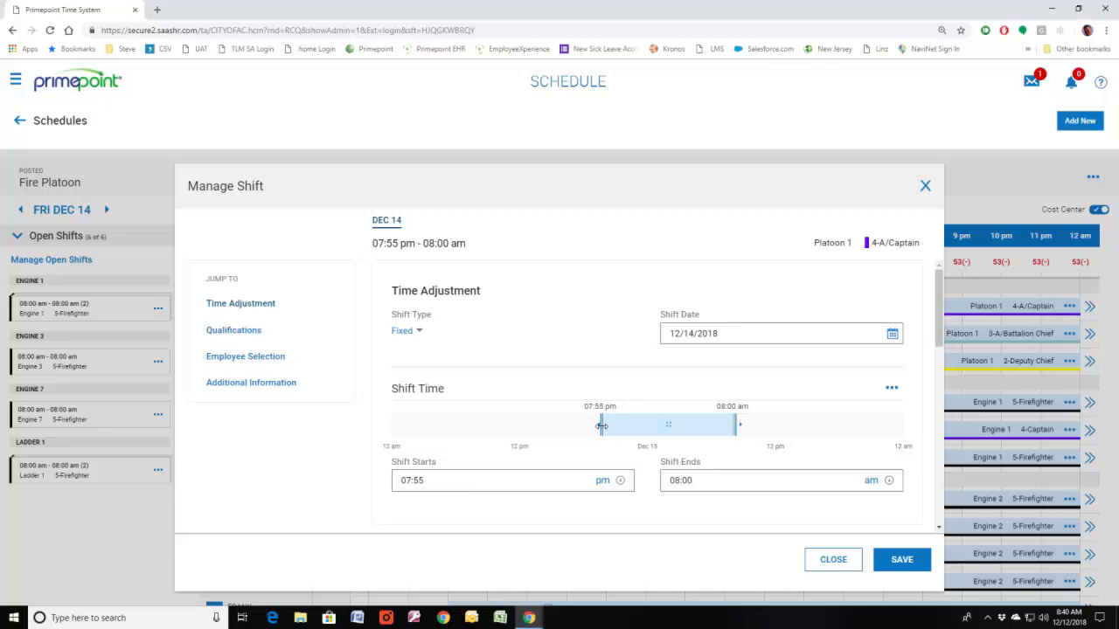
drag(446, 482, 391, 488)
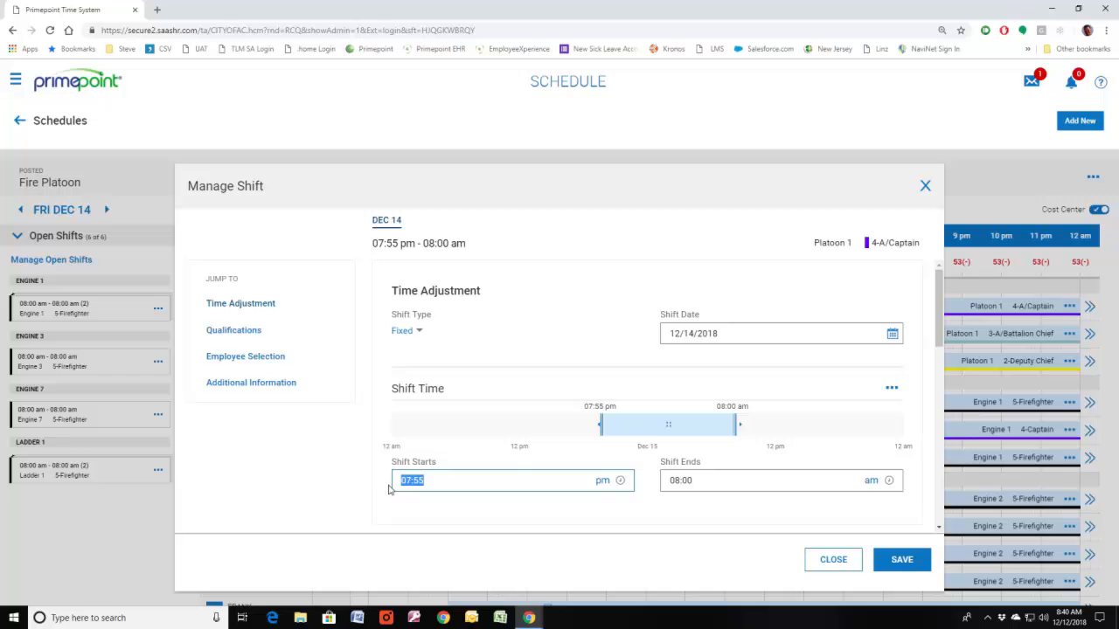
text(08)
click(746, 495)
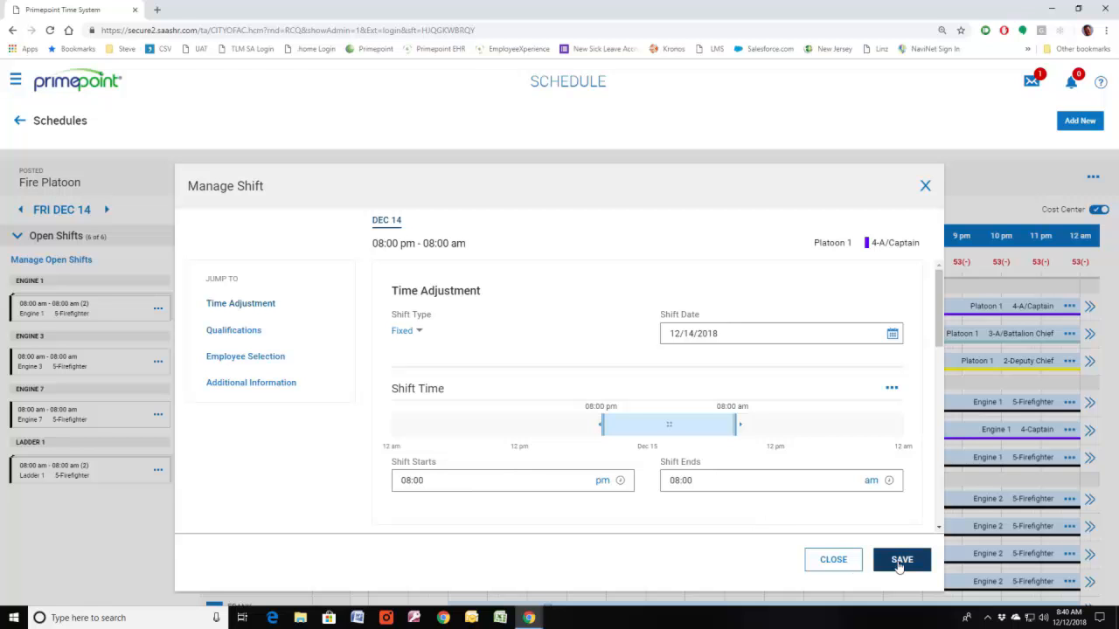
Step: Set the shift's primary cost center to Engine 4 and its skill to 4-A/Captain
click(245, 331)
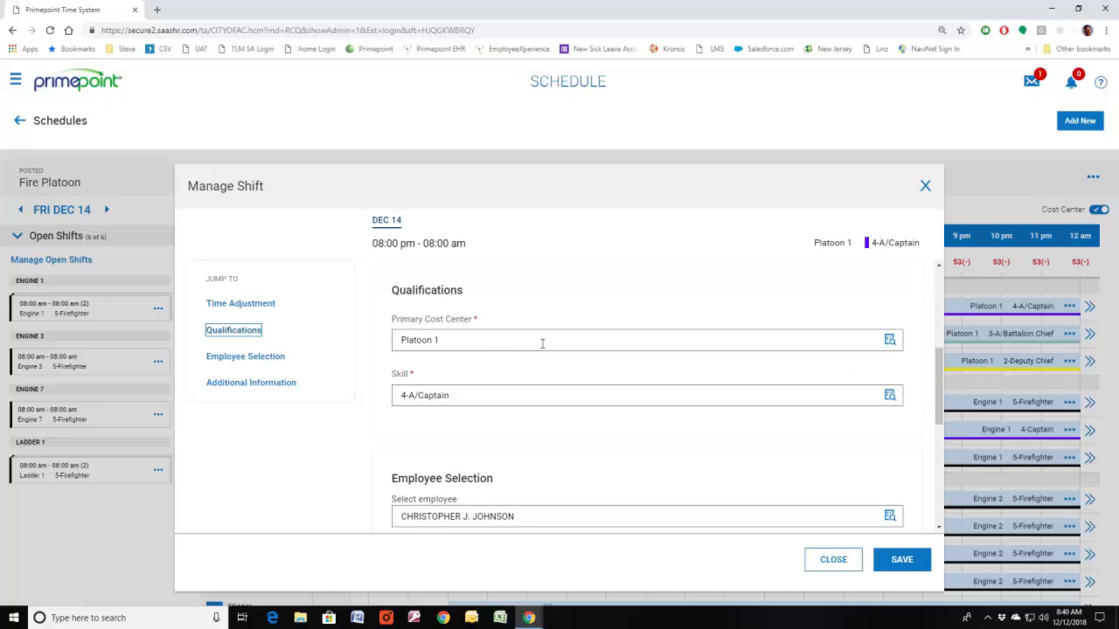
click(889, 340)
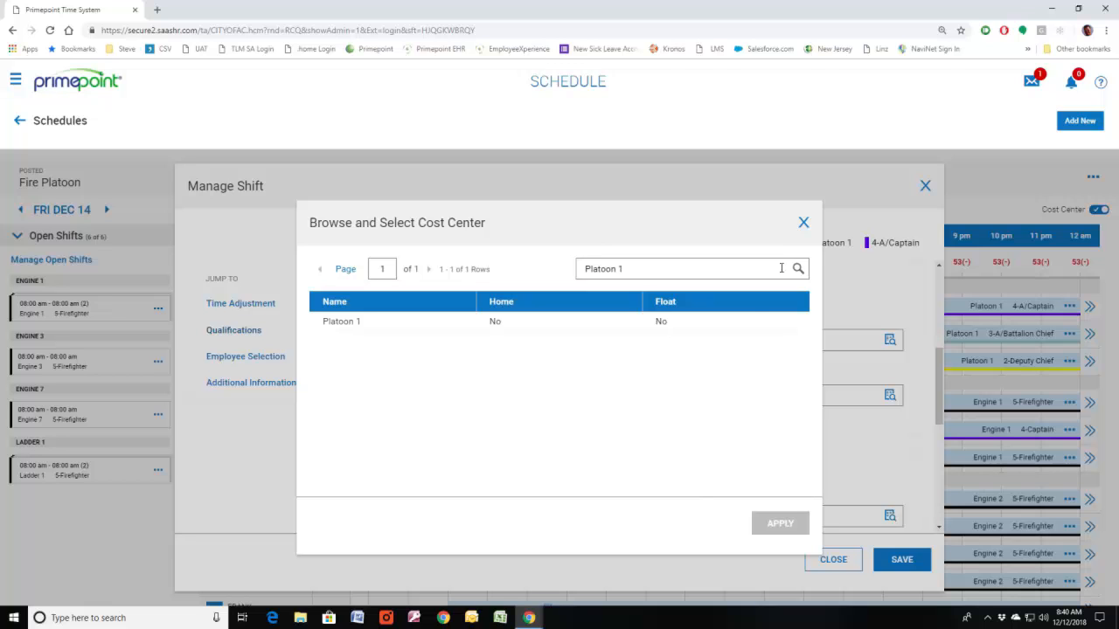
drag(679, 269, 561, 269)
key(BackSpace)
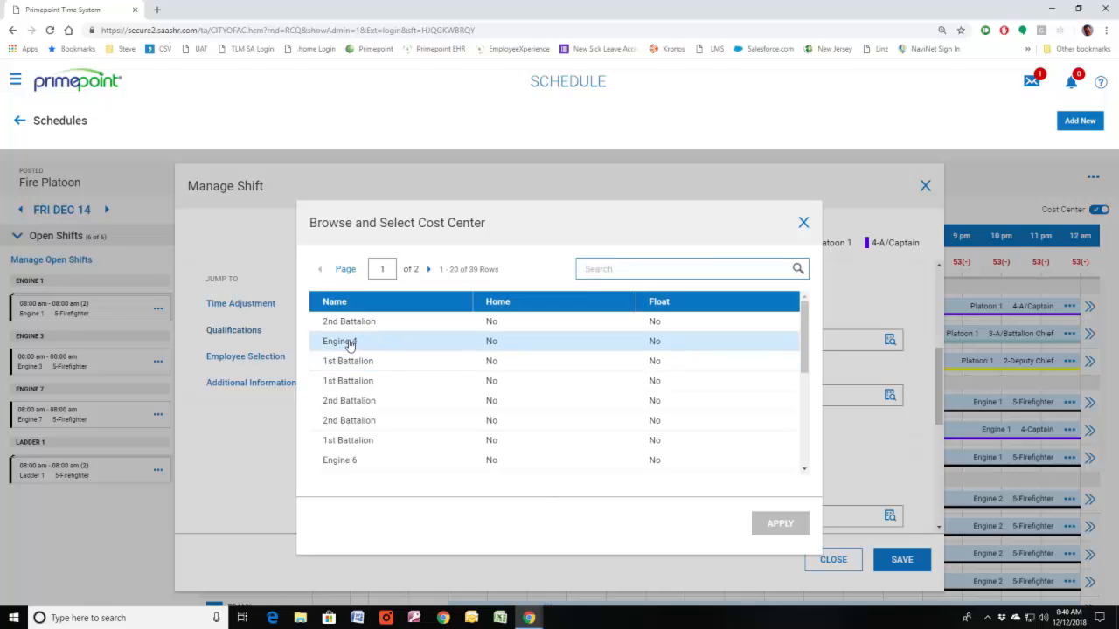
click(348, 343)
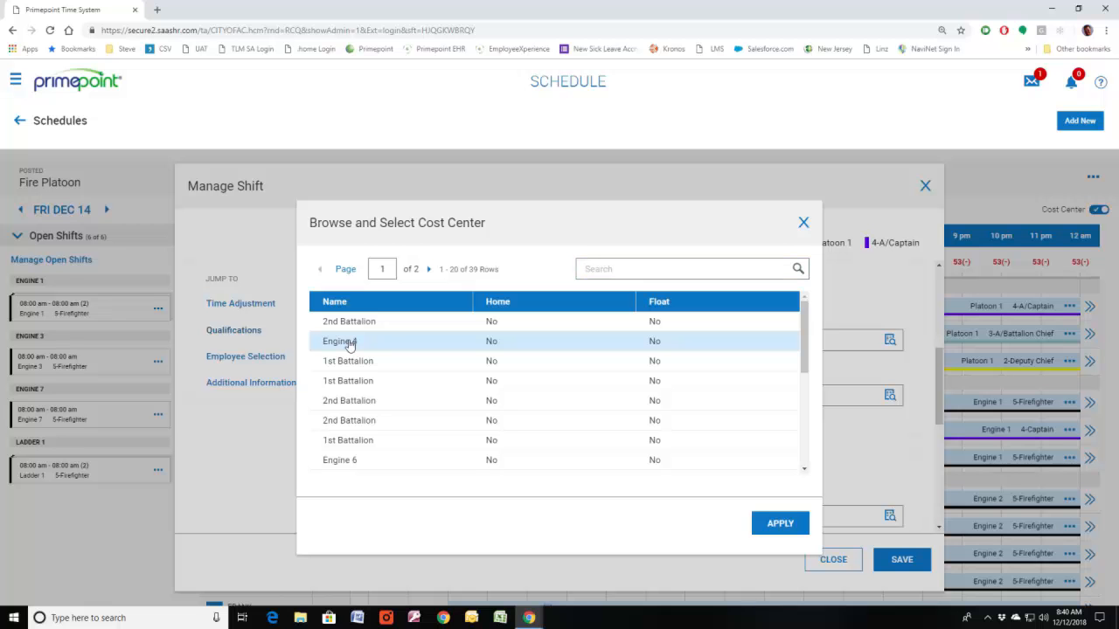
click(790, 522)
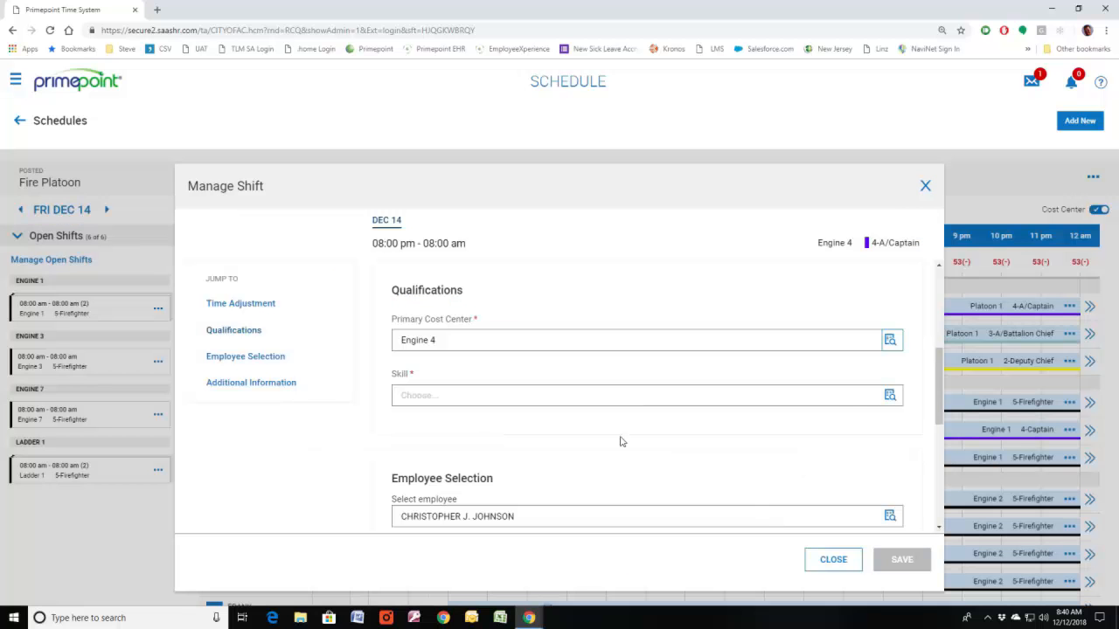
click(889, 395)
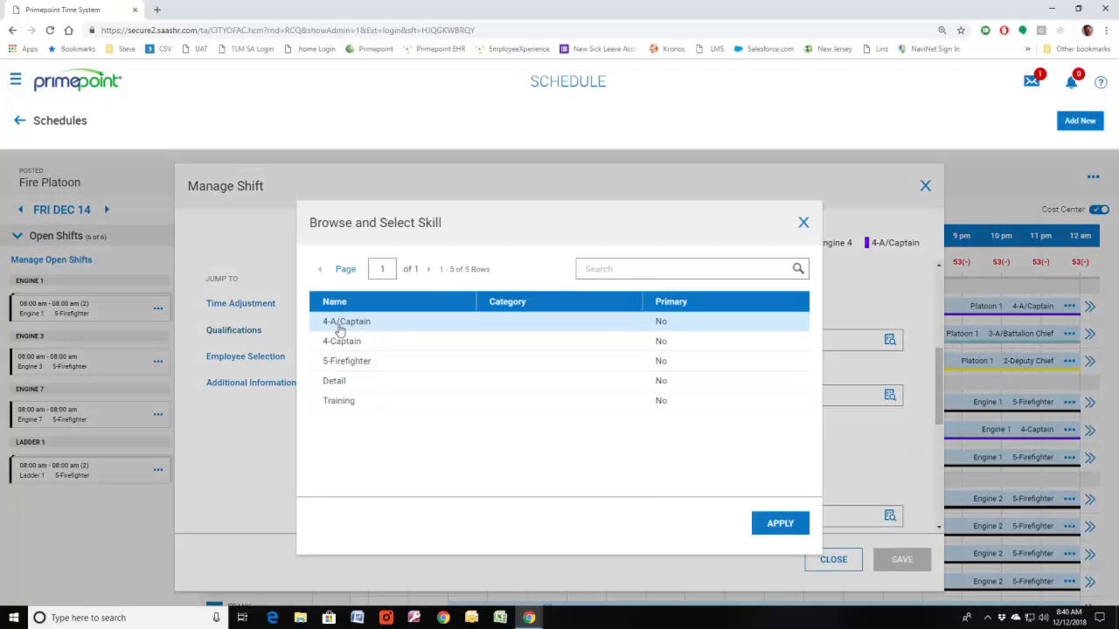
click(340, 329)
click(760, 522)
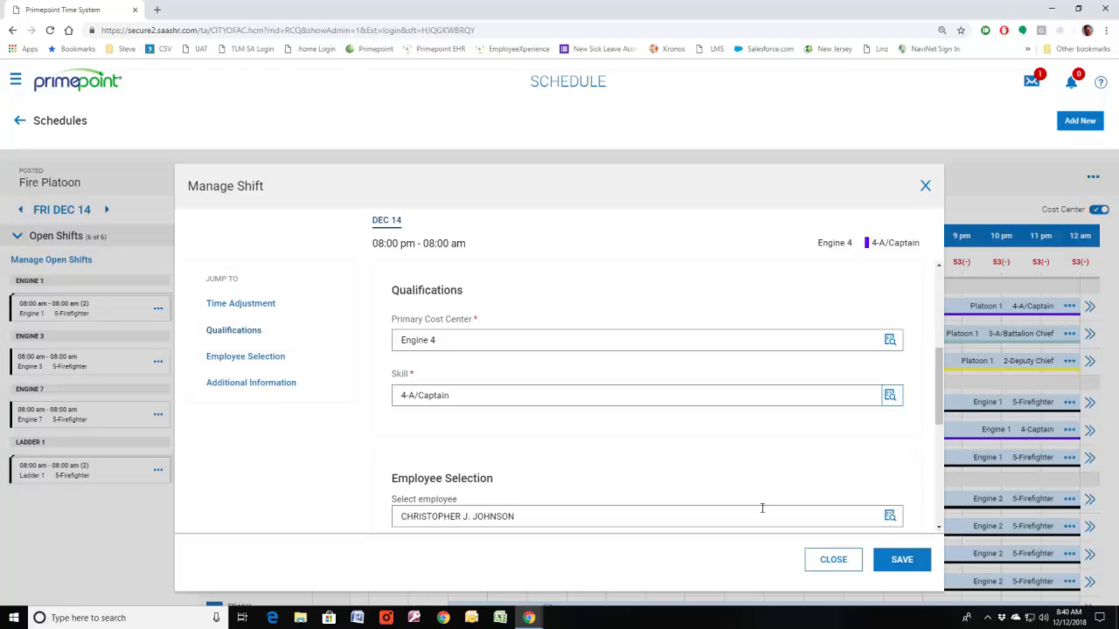
Step: Review the employee's schedule details and the shift's additional information, and close the shift without saving
scroll(743, 481, down, 3)
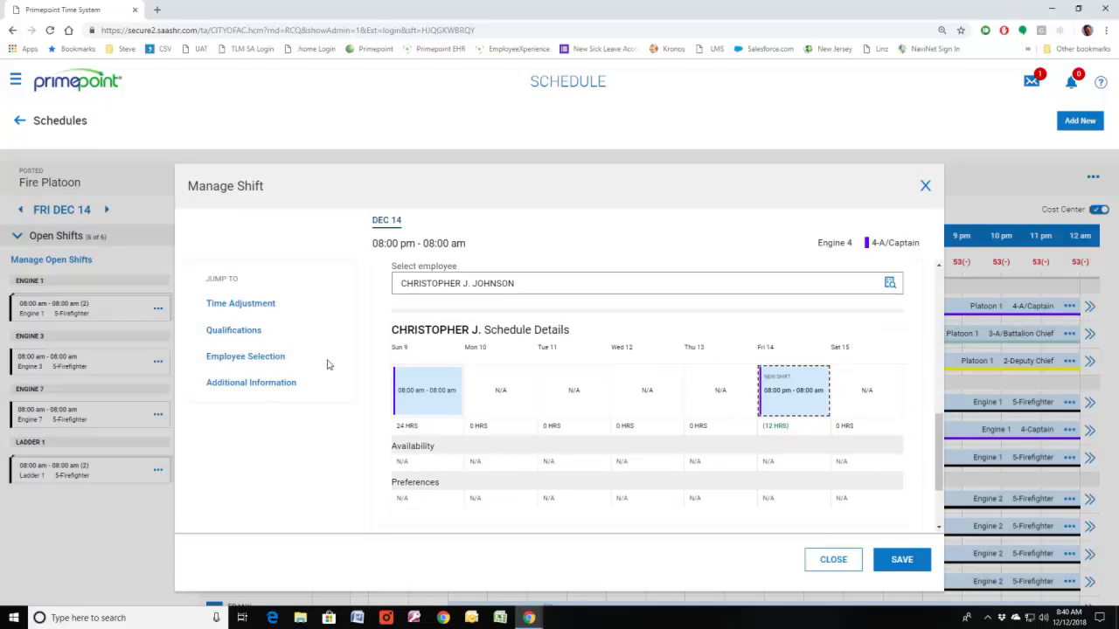
scroll(540, 410, down, 1)
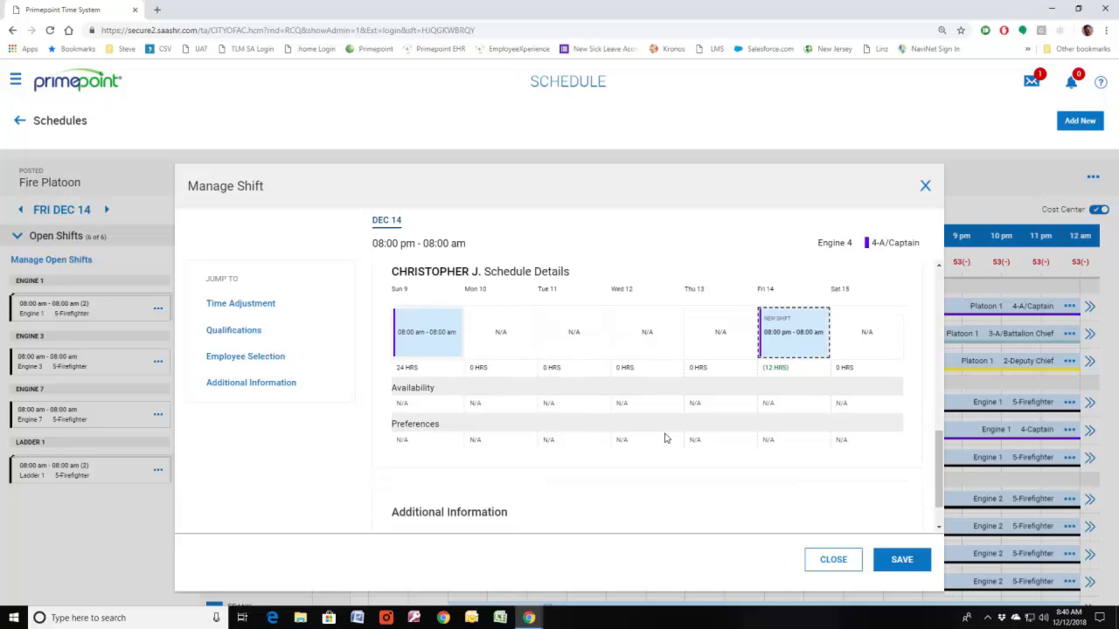
click(284, 386)
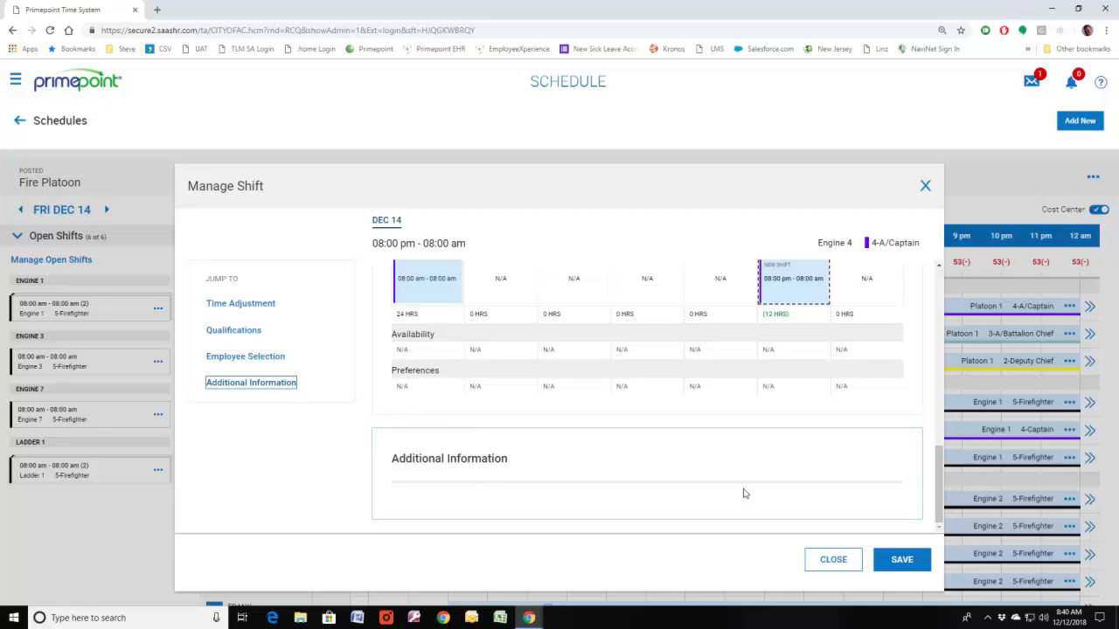
click(829, 563)
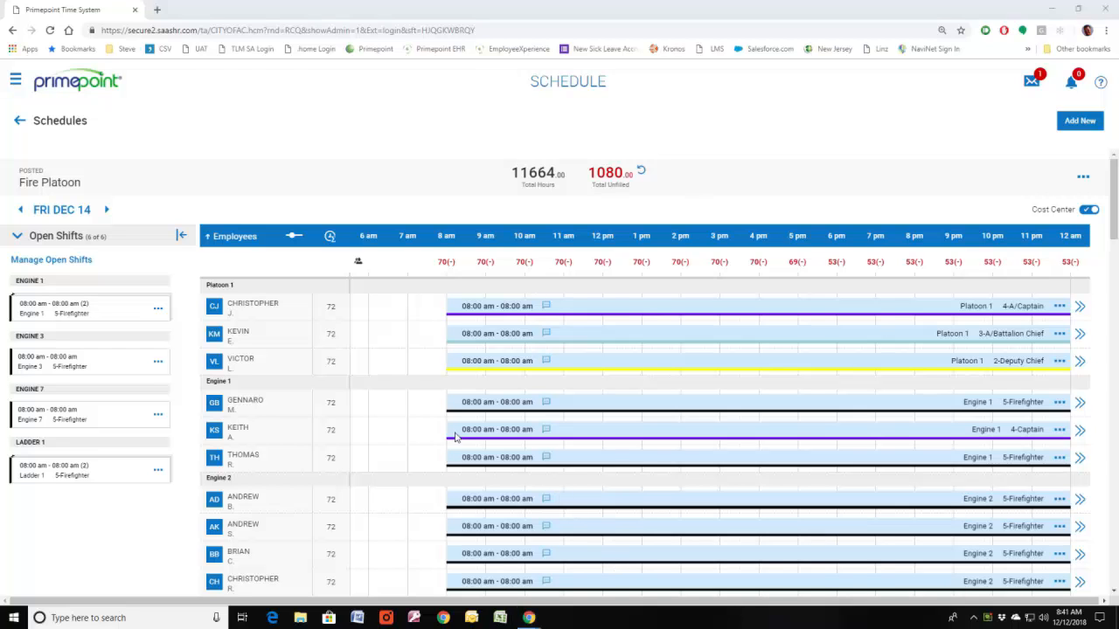
Step: Collapse and re-expand the Open Shifts list, and hide the whole open-shifts area beside the schedule
click(17, 240)
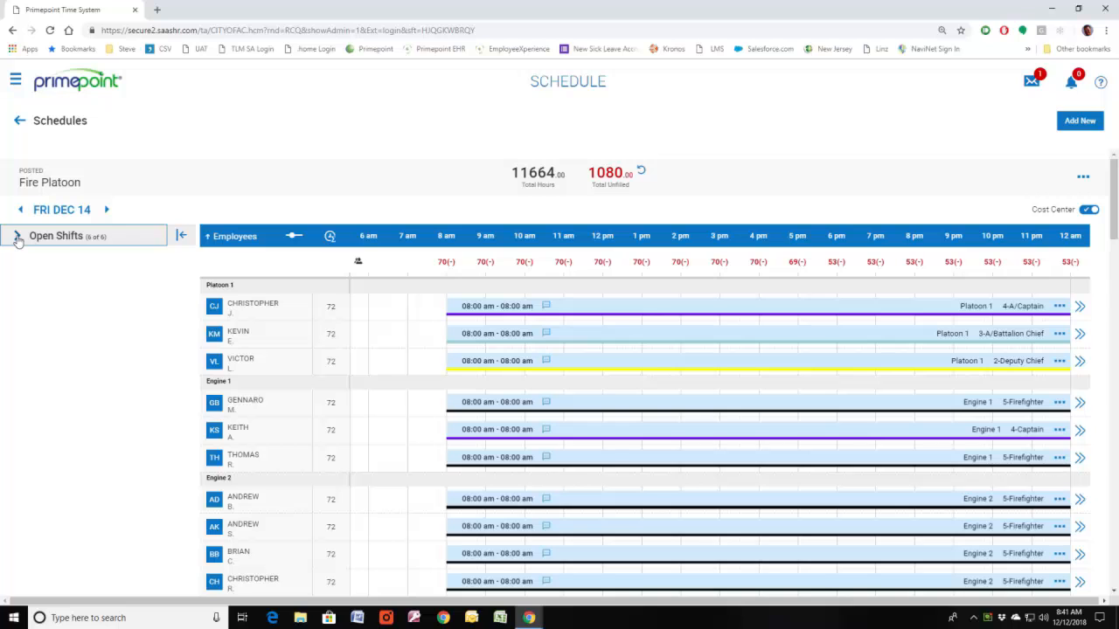
click(17, 239)
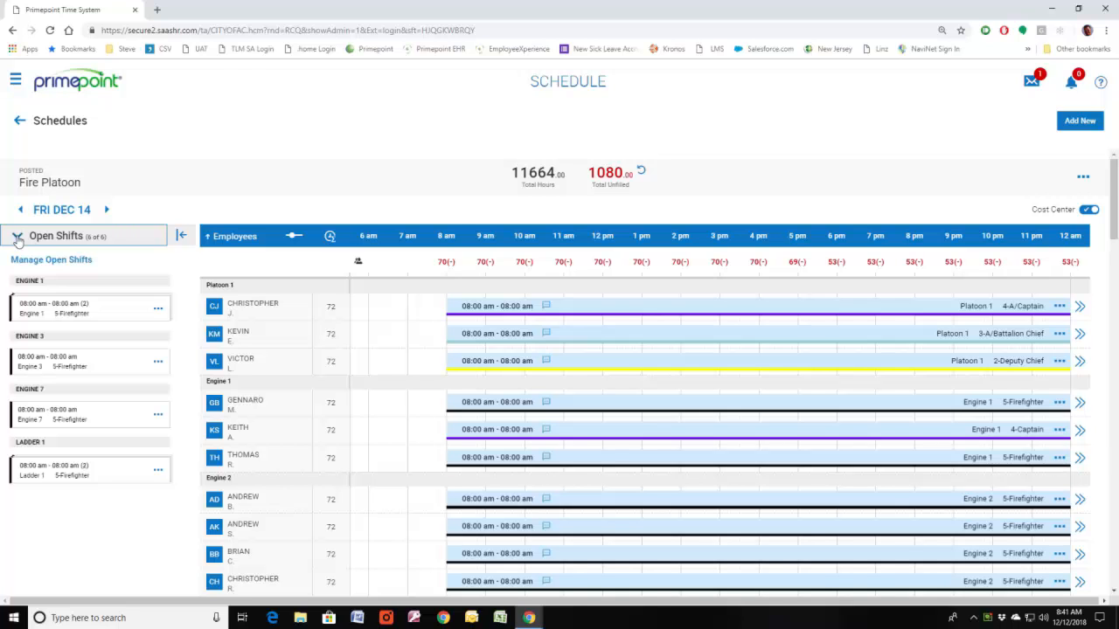
click(181, 240)
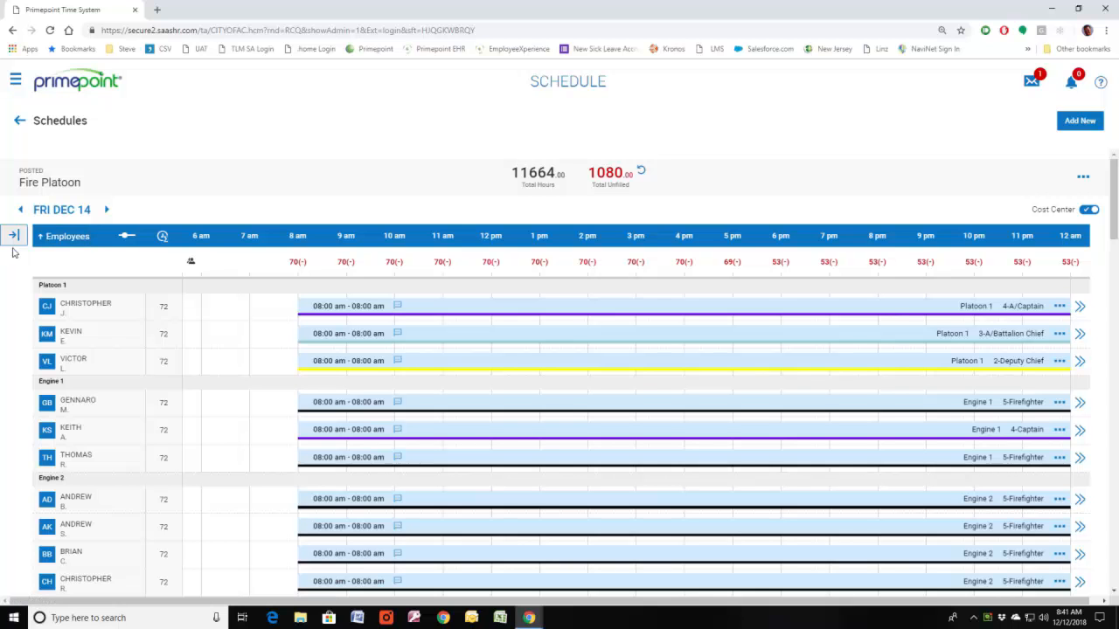
Step: Start a new shift on the Fire Platoon schedule and set its shift count to 3
click(1082, 178)
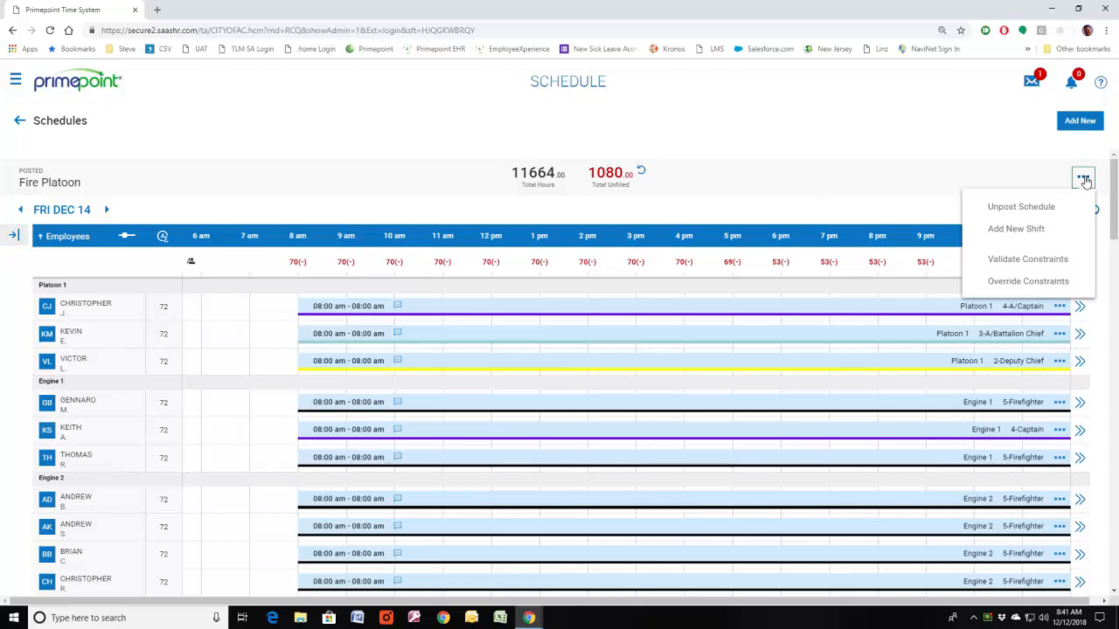
click(1012, 230)
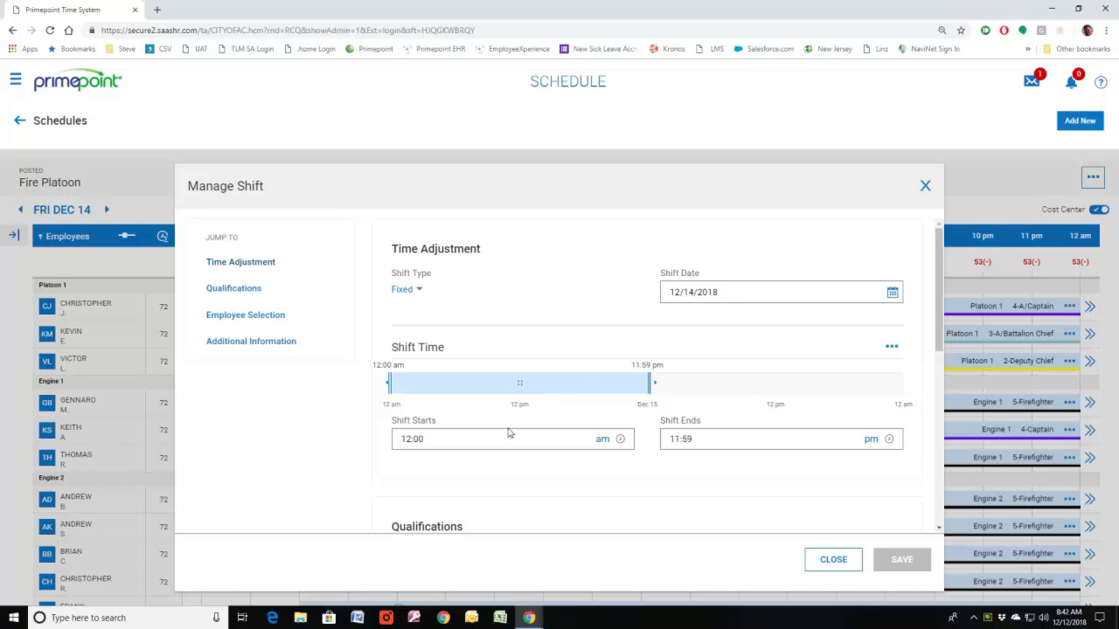
scroll(569, 442, down, 2)
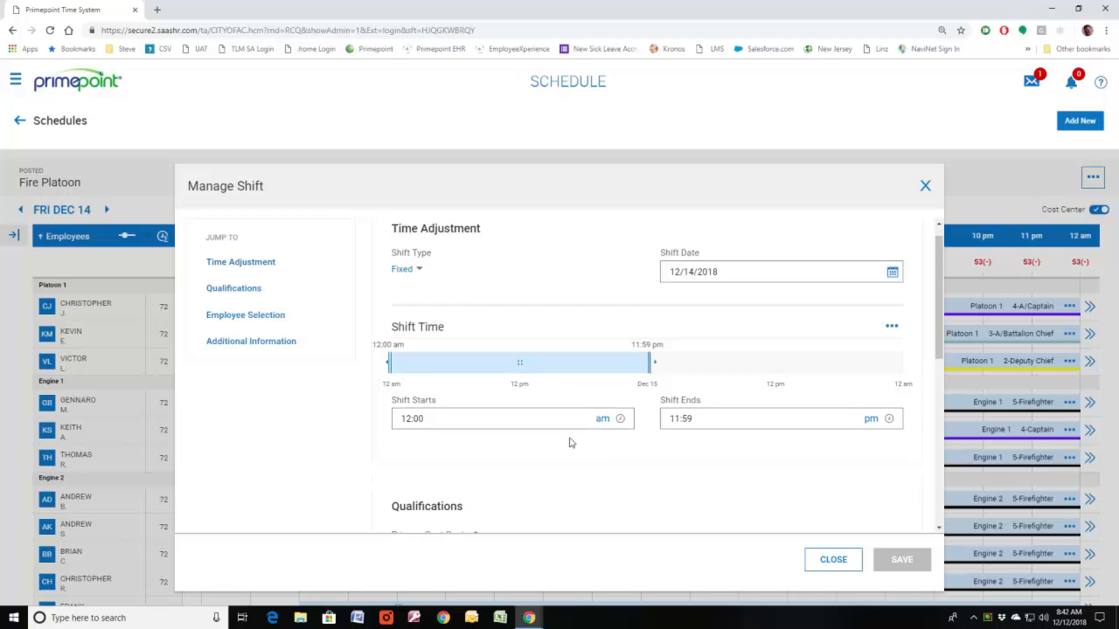
click(576, 403)
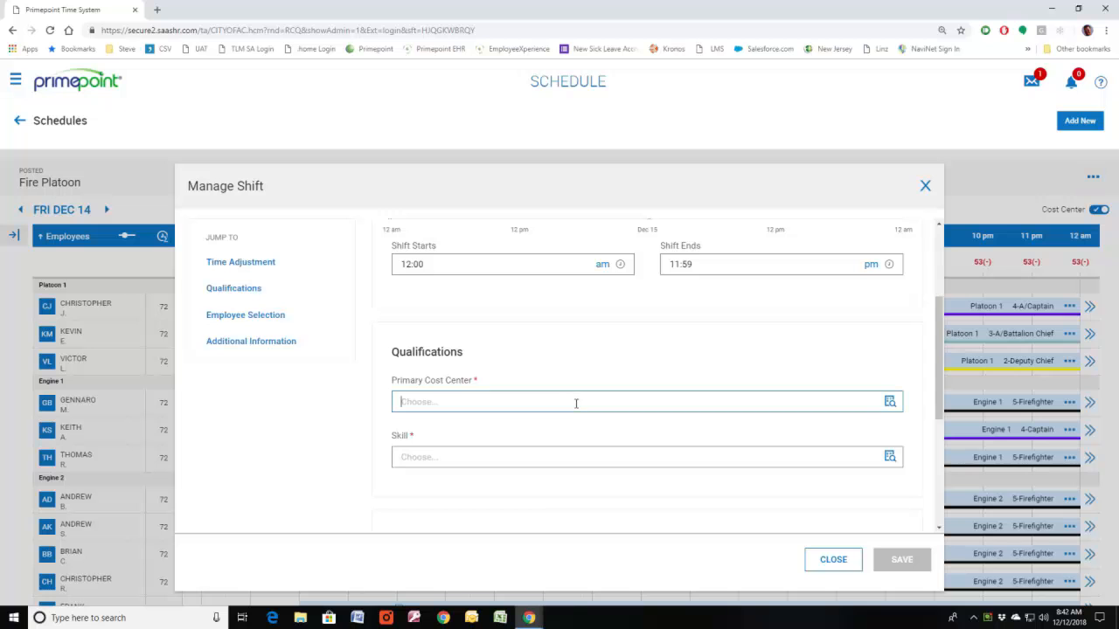
scroll(484, 450, down, 3)
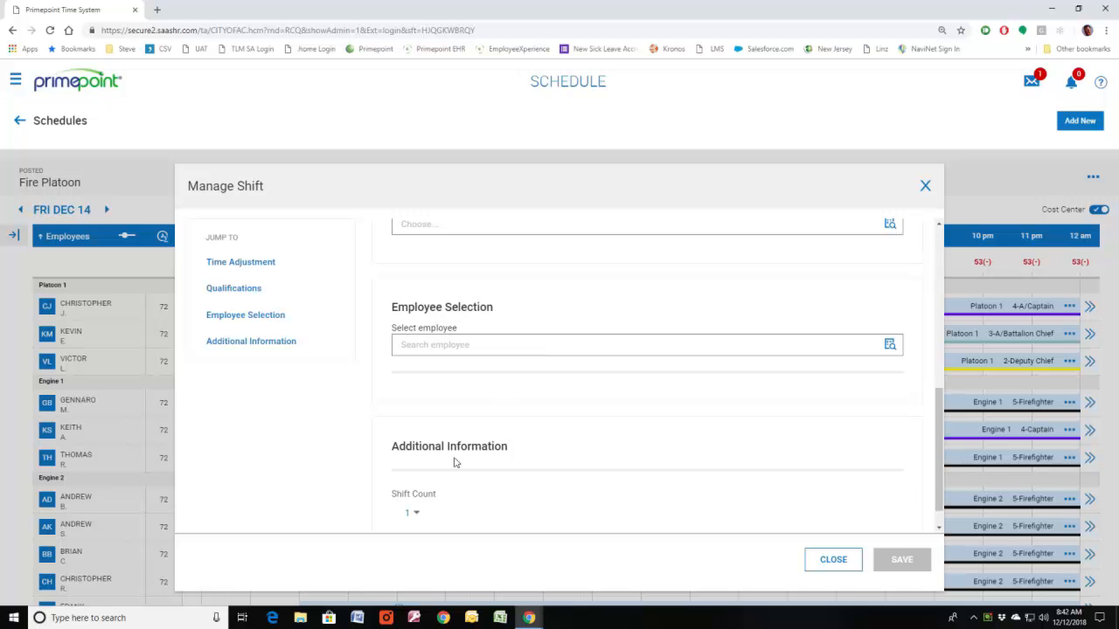
click(419, 516)
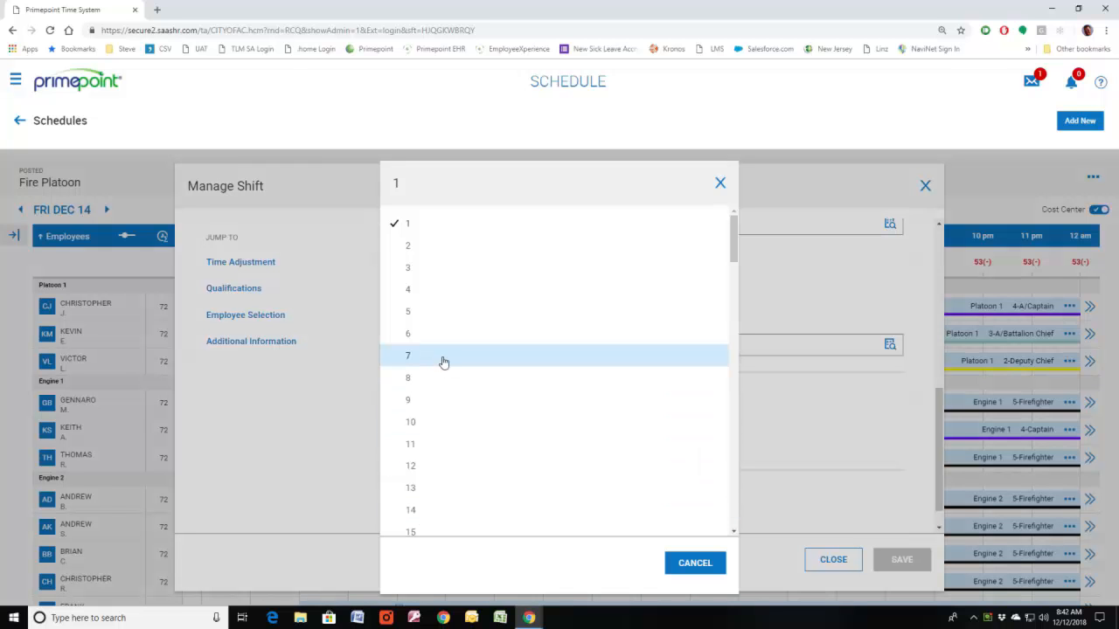
click(421, 273)
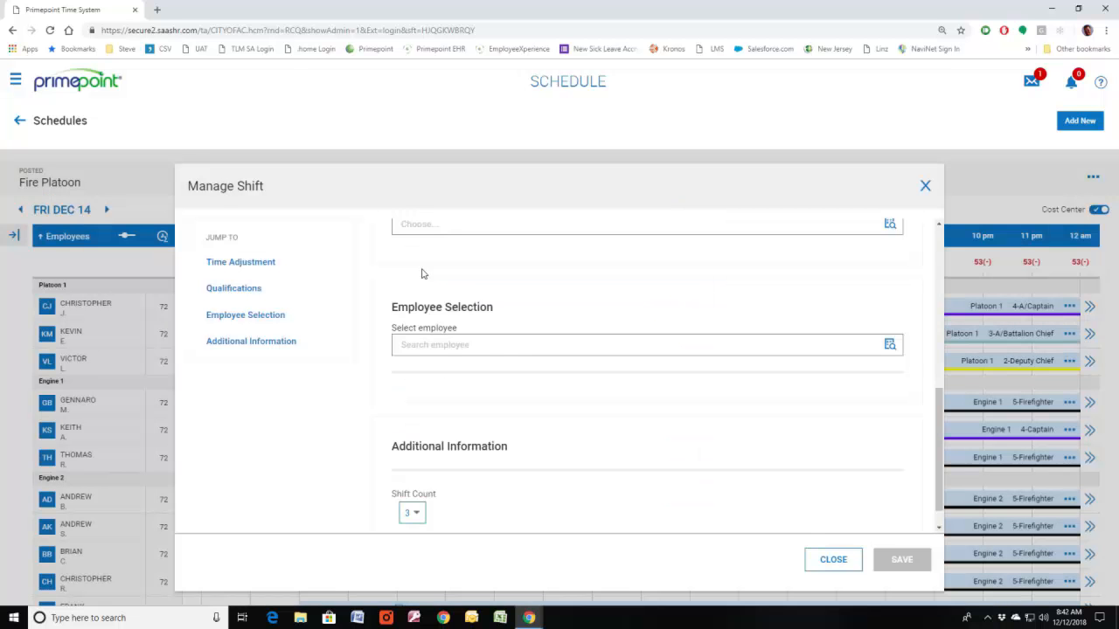
Step: Set the new shift's primary cost center to Engine 4
scroll(509, 354, up, 3)
click(513, 401)
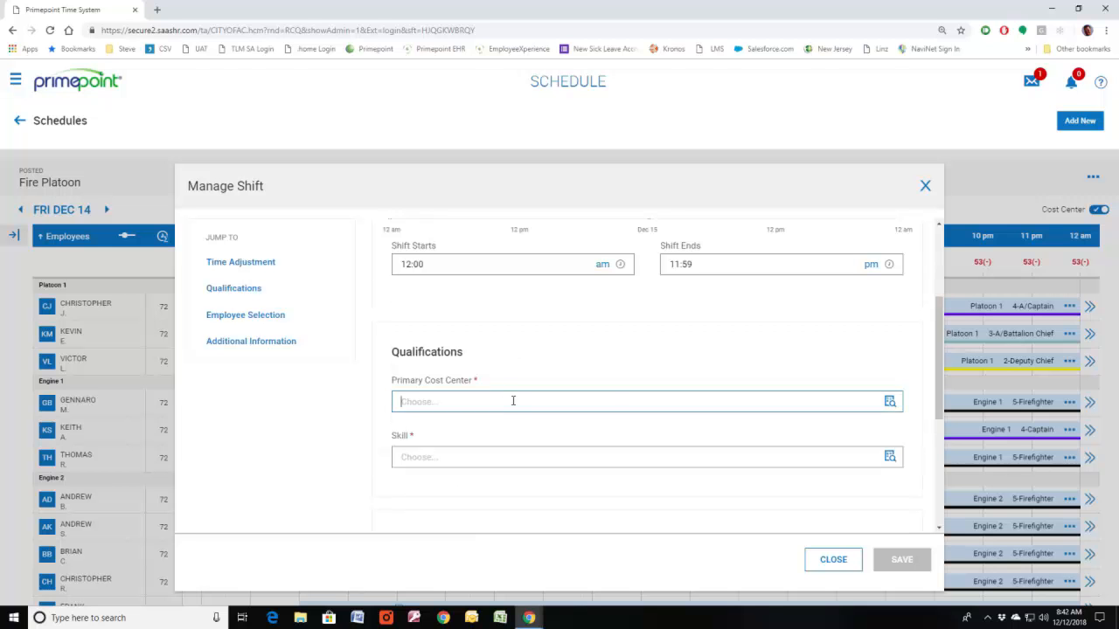
click(889, 401)
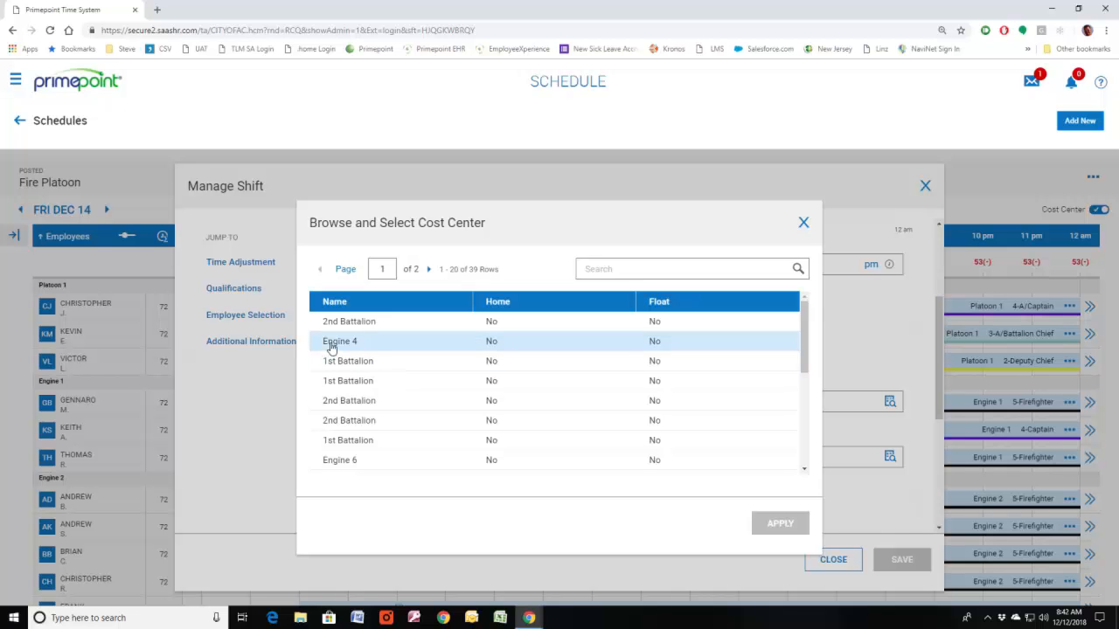
click(332, 346)
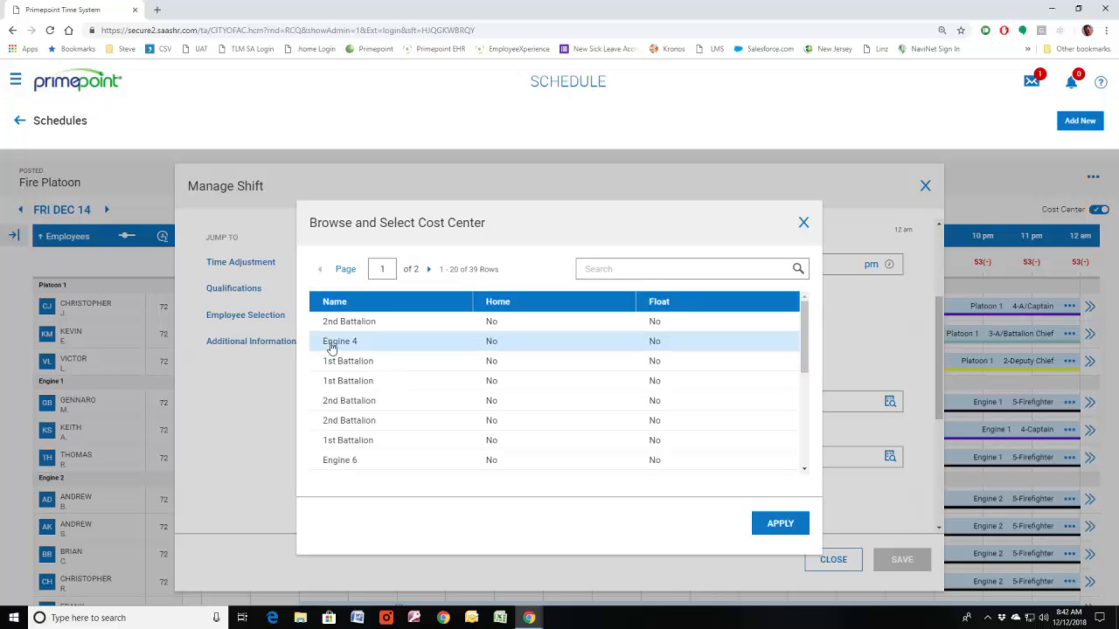
click(758, 522)
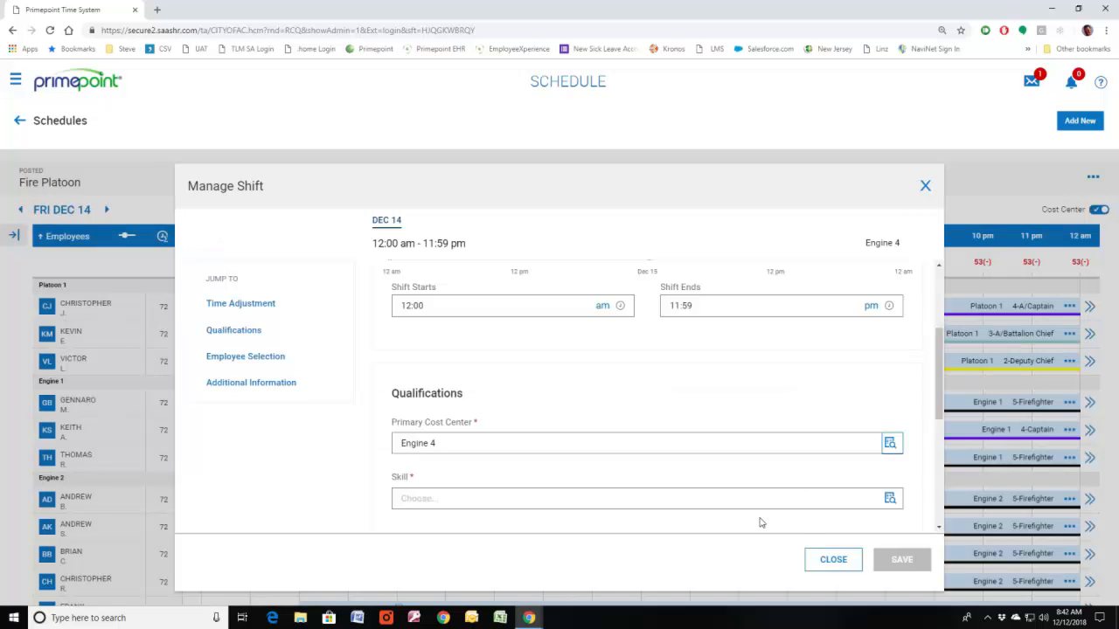
Step: Set the new shift's skill to 5-Firefighter and save the shift
click(890, 499)
click(374, 365)
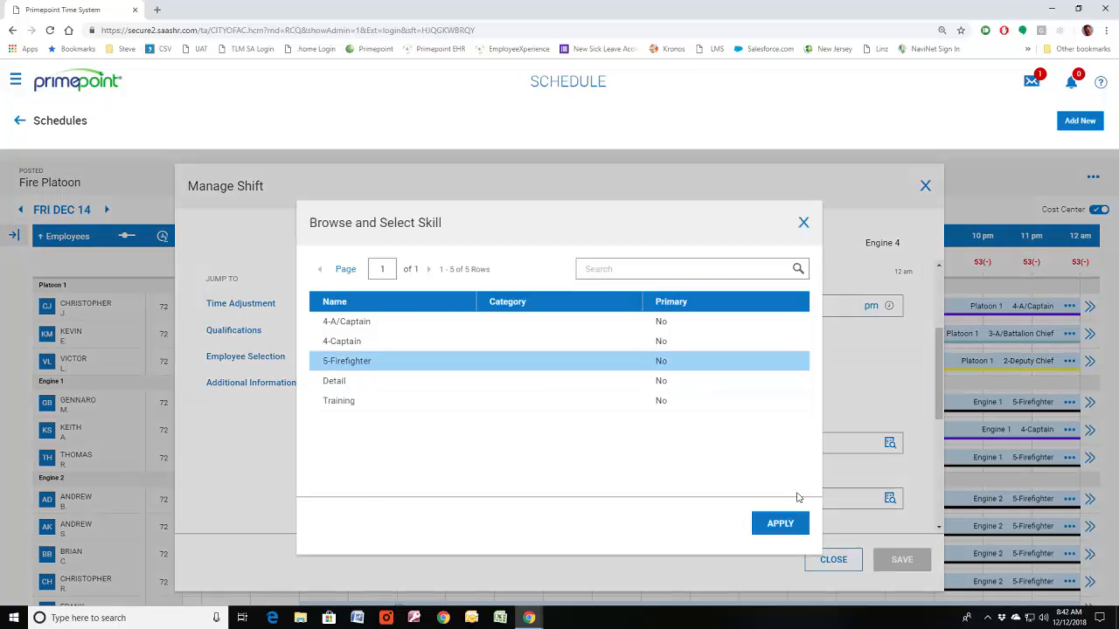
click(780, 524)
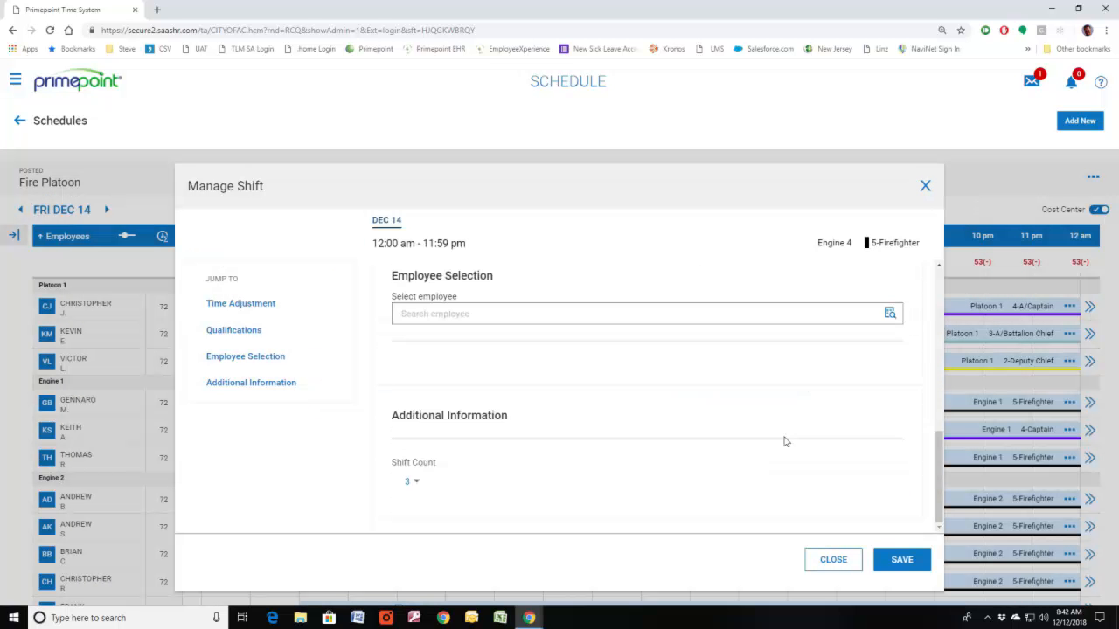
click(892, 551)
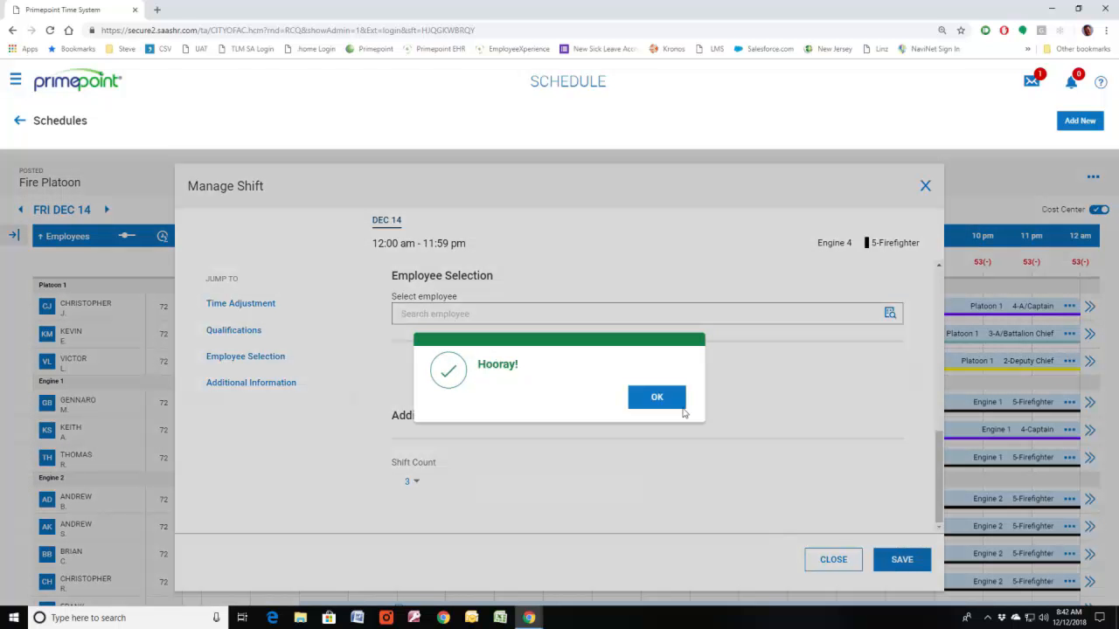
click(657, 398)
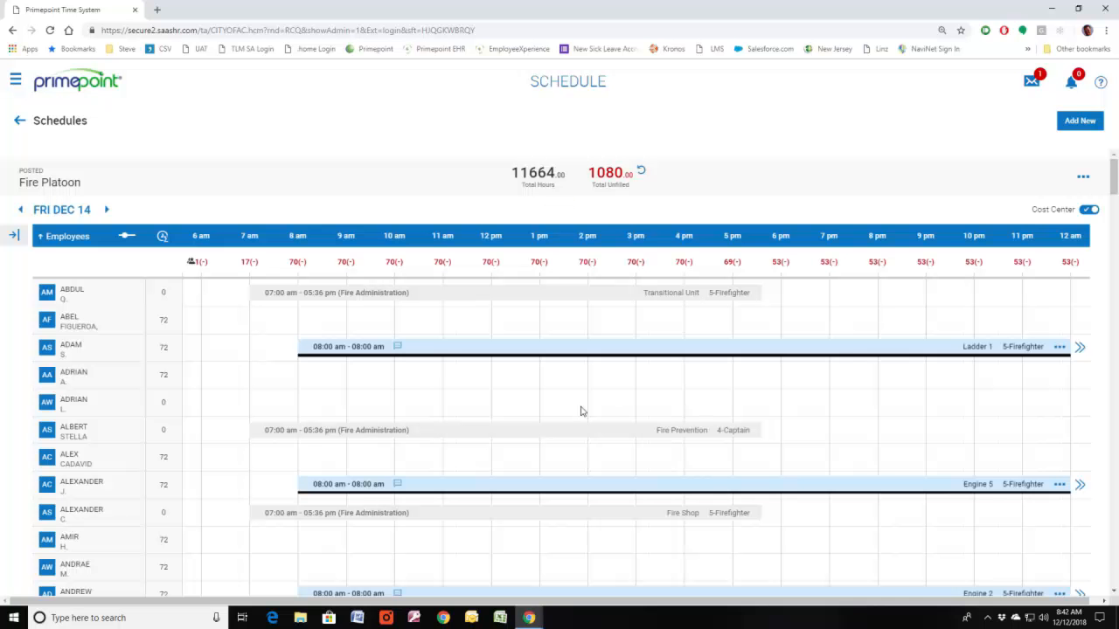
Step: Show the open shifts again and select the Engine 4 5-Firefighter shift running 12:00 am to 11:59 pm
click(16, 236)
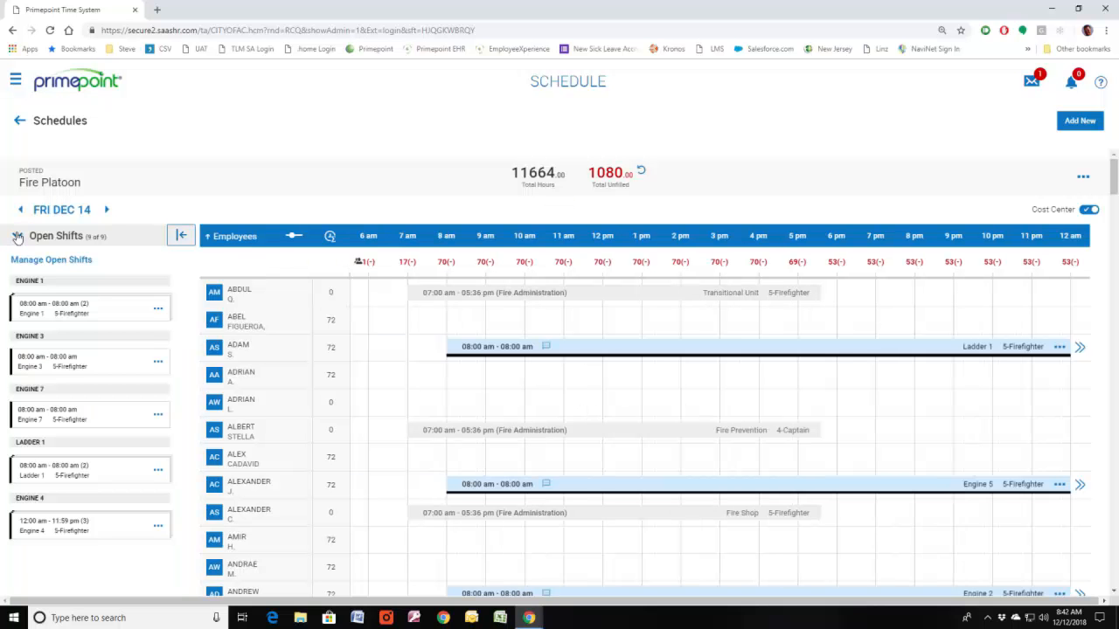
click(29, 529)
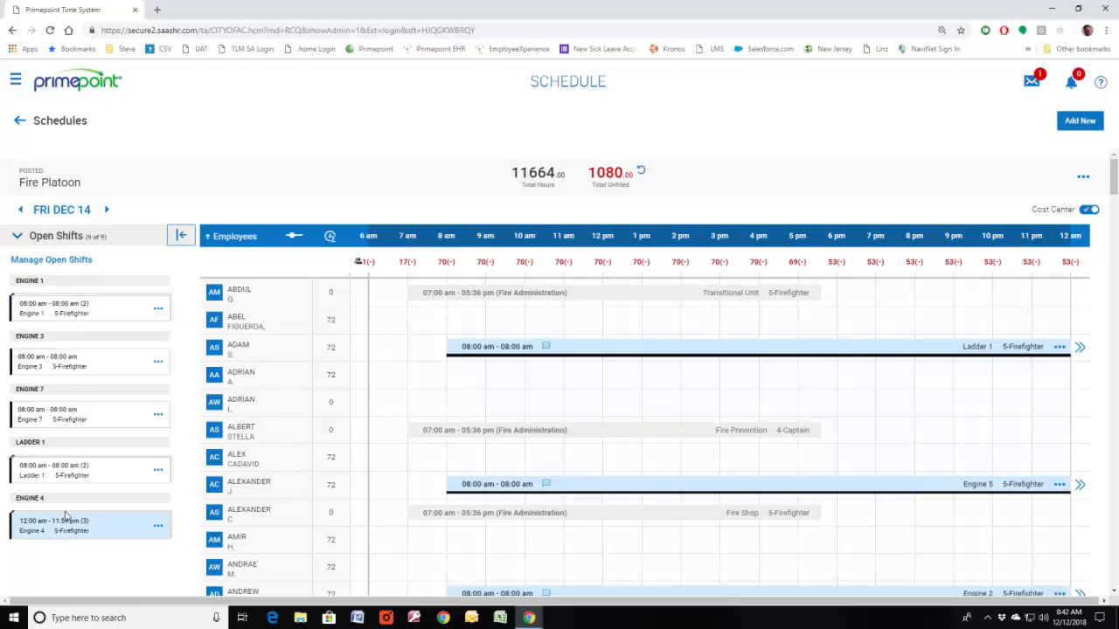